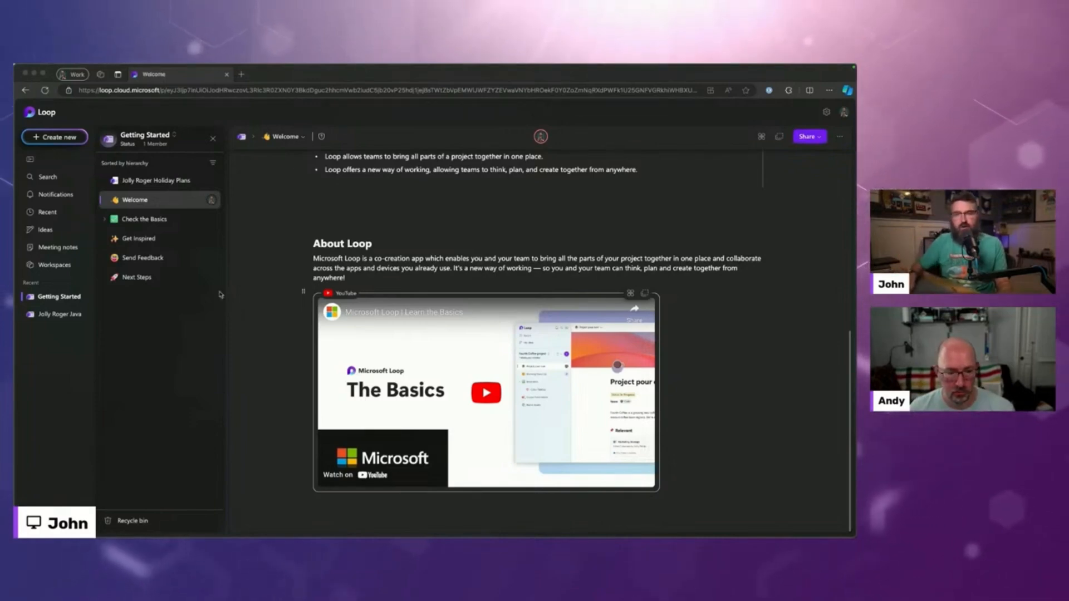
Go to the Loop home page, open the Getting Started workspace and create a new page in it
{"action": "left_click", "coordinate": [37, 114]}
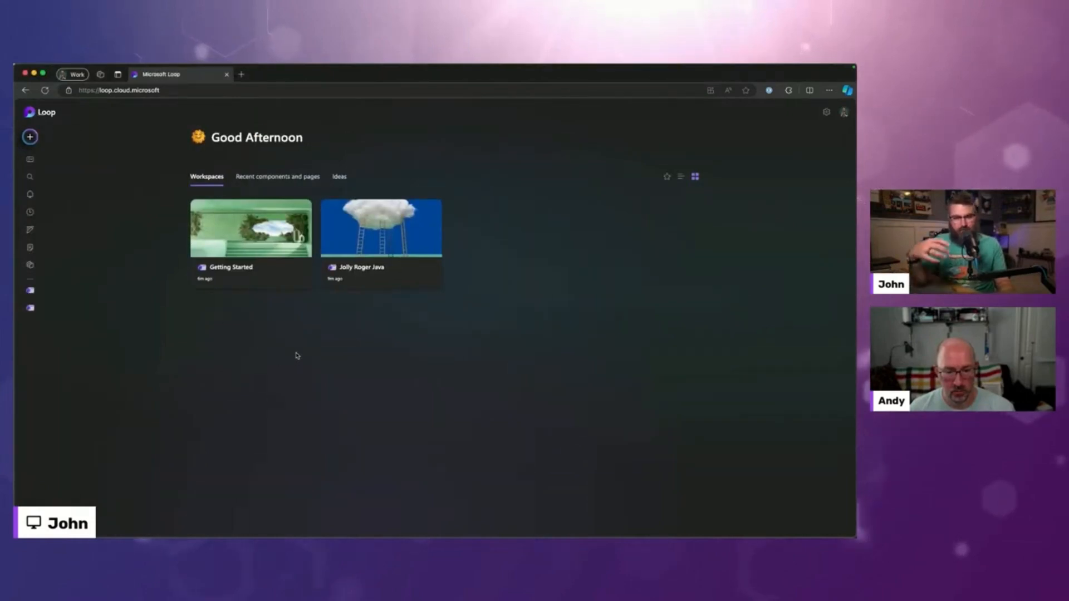
{"action": "left_click", "coordinate": [232, 270]}
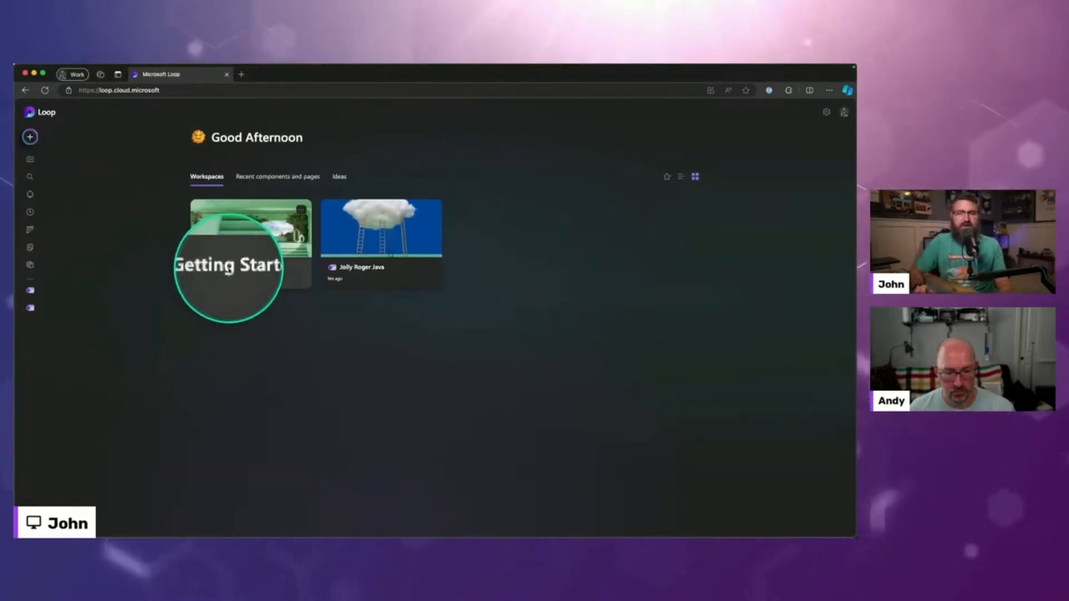
{"action": "scroll", "coordinate": [258, 298], "scroll_direction": "down", "scroll_amount": 5}
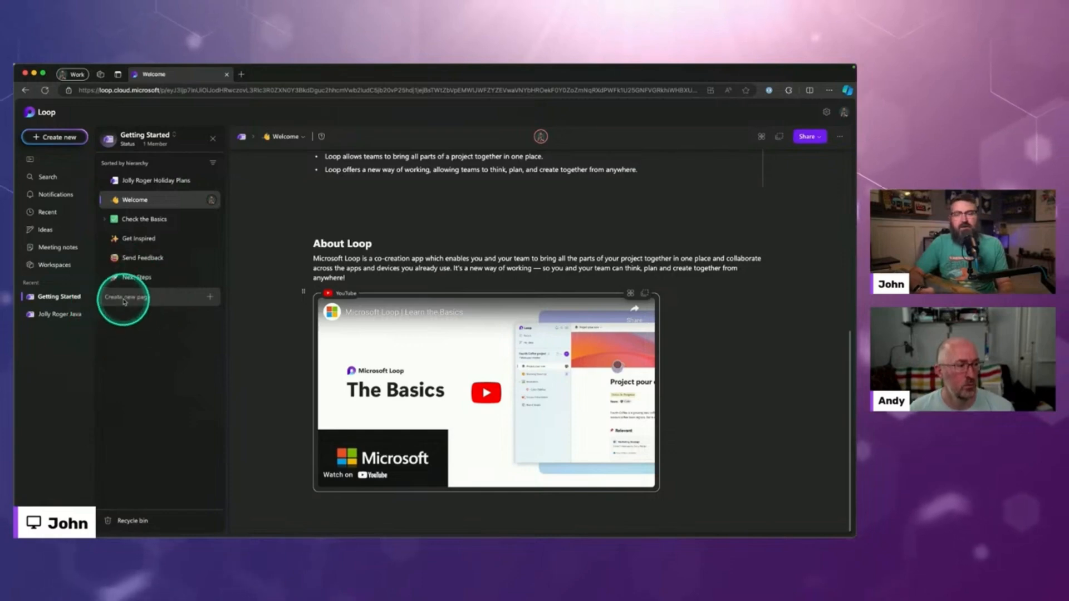
{"action": "left_click", "coordinate": [125, 298]}
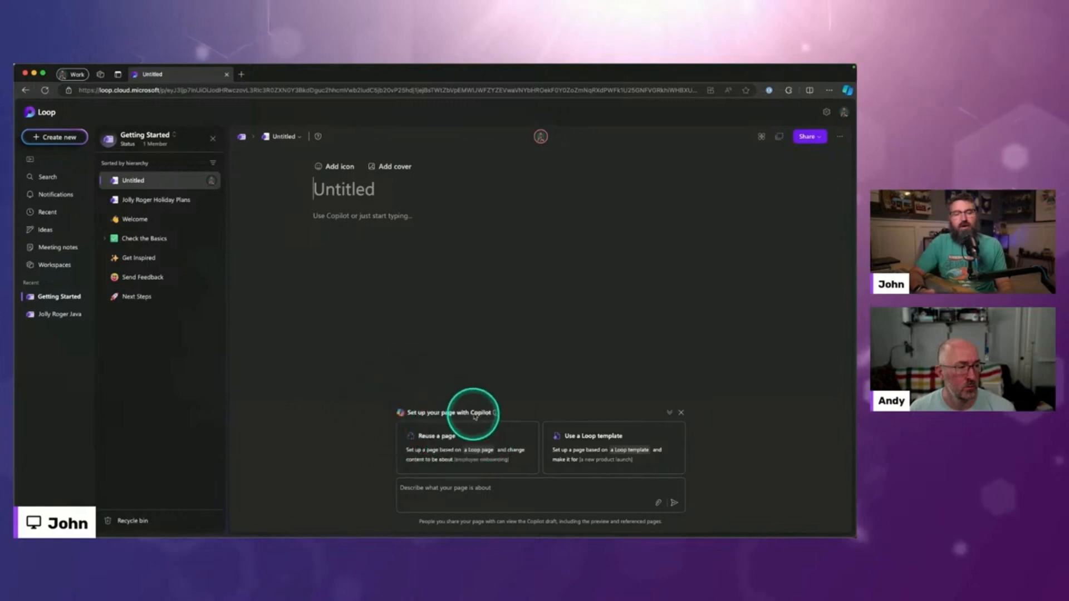
{"action": "left_click", "coordinate": [433, 453]}
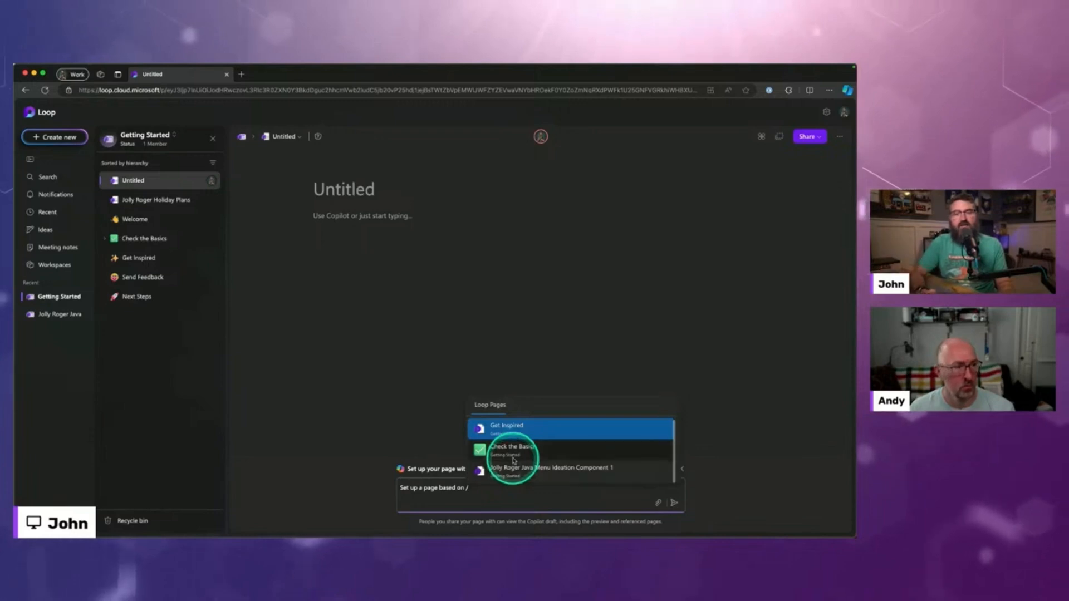
{"action": "triple_click", "coordinate": [478, 493]}
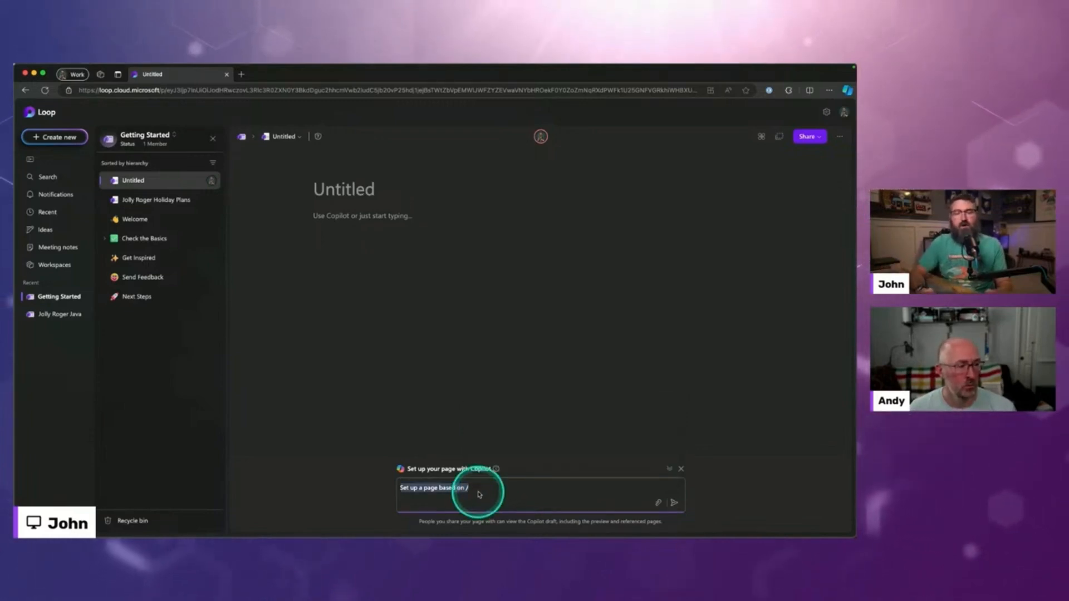
{"action": "key", "text": "BackSpace"}
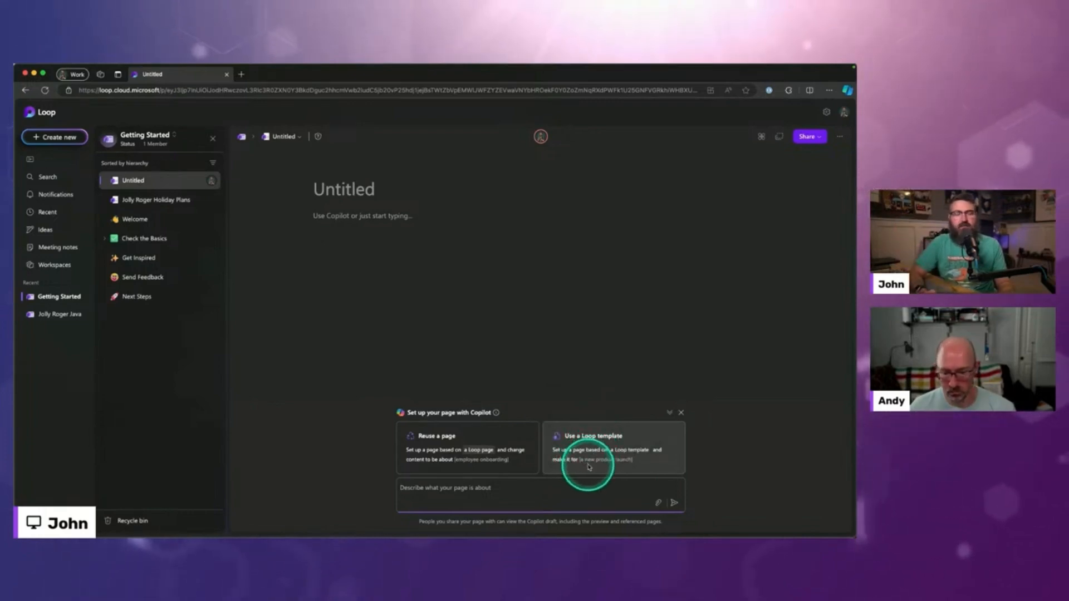
Open Copilot's Loop template gallery and preview the Project Brief, Team Decision, Project Planning and Bad Idea Brainstorm templates
{"action": "left_click", "coordinate": [578, 454]}
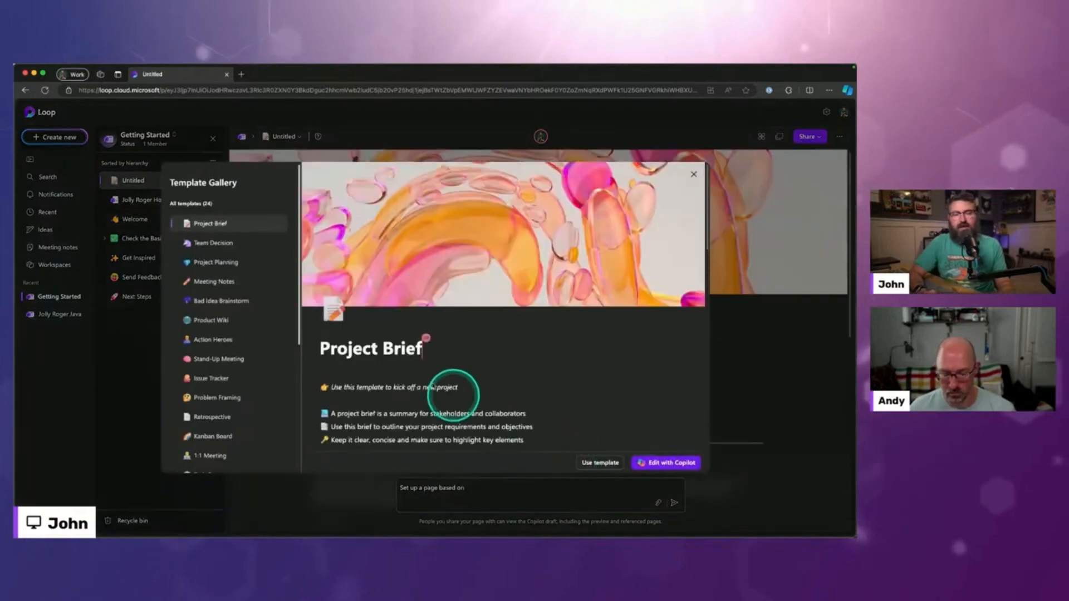
{"action": "left_click", "coordinate": [215, 221]}
{"action": "scroll", "coordinate": [383, 342], "scroll_direction": "down", "scroll_amount": 4}
{"action": "scroll", "coordinate": [382, 343], "scroll_direction": "down", "scroll_amount": 8}
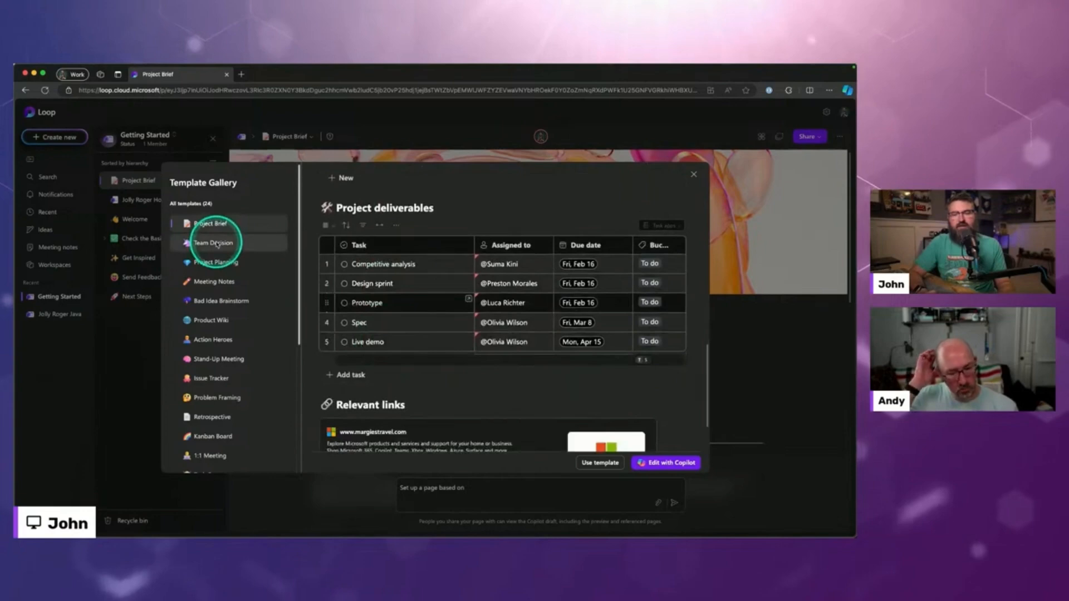
{"action": "left_click", "coordinate": [217, 243]}
{"action": "scroll", "coordinate": [399, 323], "scroll_direction": "down", "scroll_amount": 4}
{"action": "scroll", "coordinate": [400, 323], "scroll_direction": "down", "scroll_amount": 2}
{"action": "left_click", "coordinate": [216, 262]}
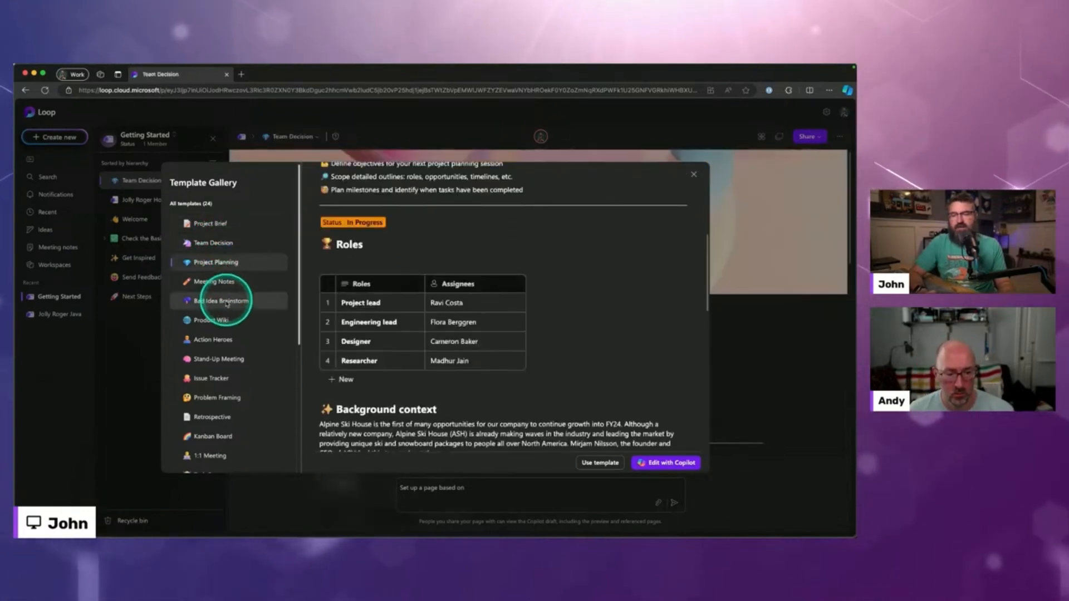
{"action": "left_click", "coordinate": [227, 301]}
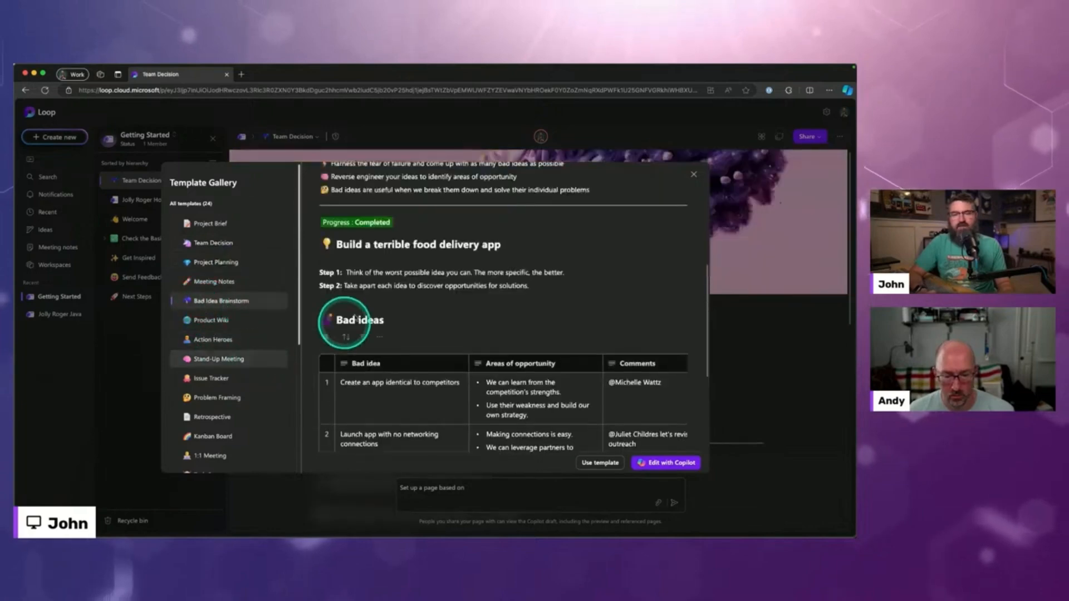
Preview the Action Heroes template and look through the remaining templates in the gallery
{"action": "left_click", "coordinate": [236, 340]}
{"action": "scroll", "coordinate": [257, 312], "scroll_direction": "down", "scroll_amount": 4}
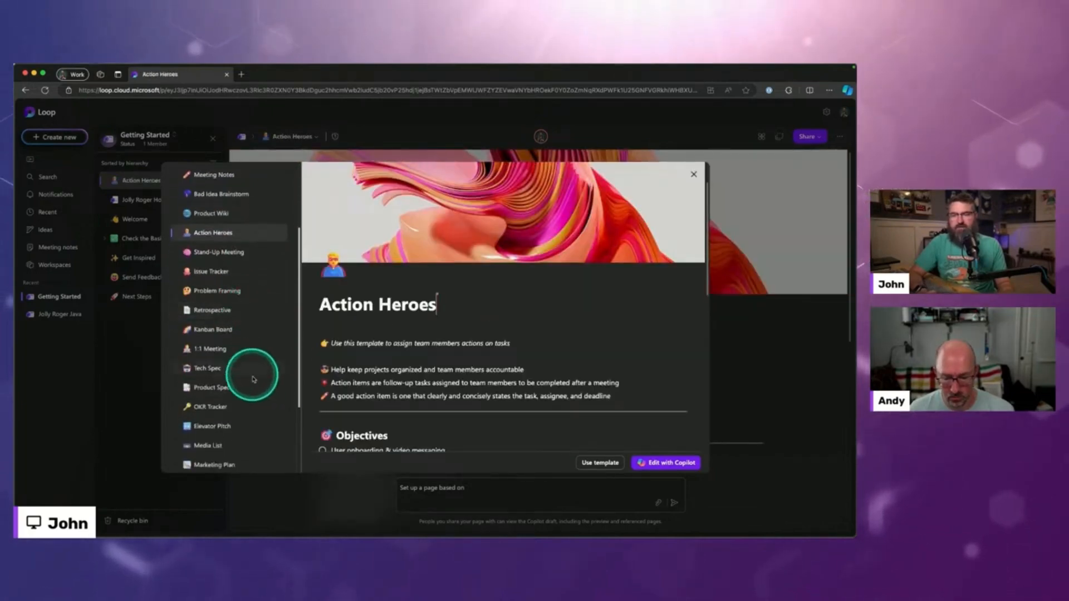
{"action": "scroll", "coordinate": [249, 292], "scroll_direction": "down", "scroll_amount": 1}
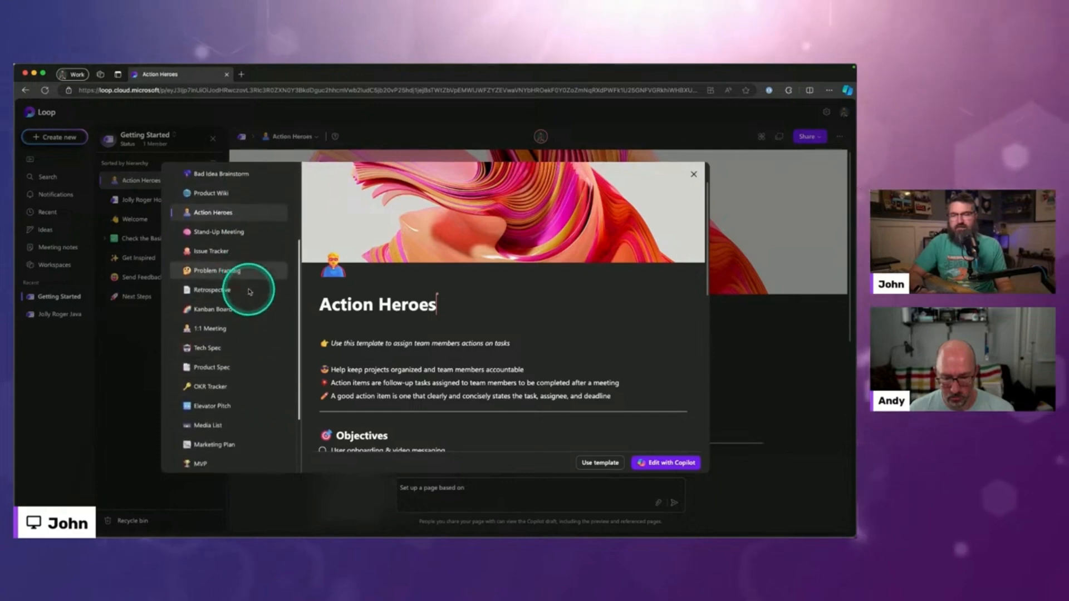
{"action": "scroll", "coordinate": [249, 292], "scroll_direction": "down", "scroll_amount": 5}
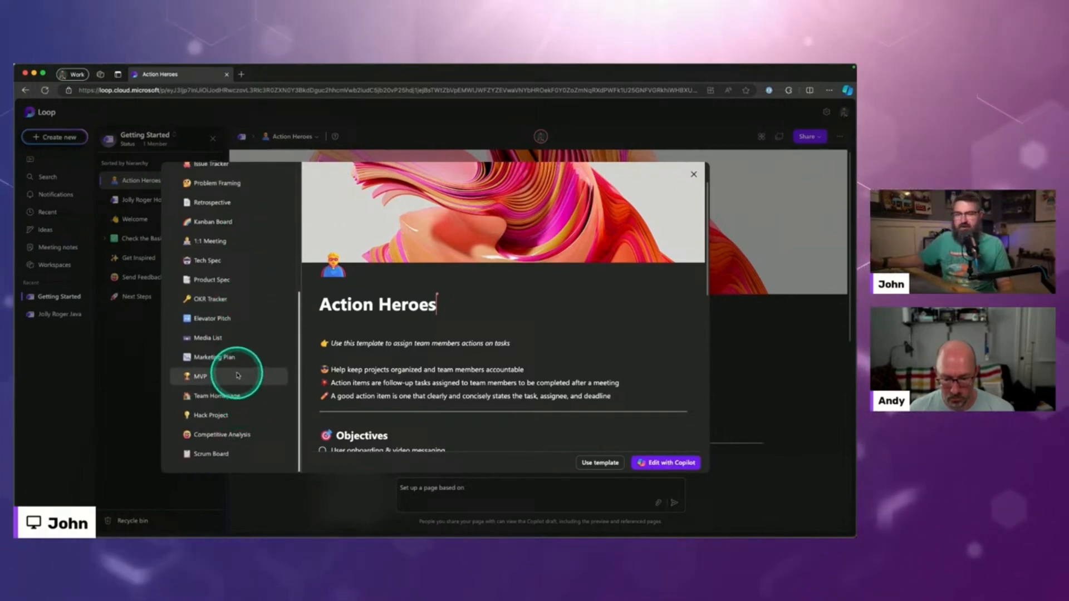
{"action": "scroll", "coordinate": [234, 356], "scroll_direction": "up", "scroll_amount": 2}
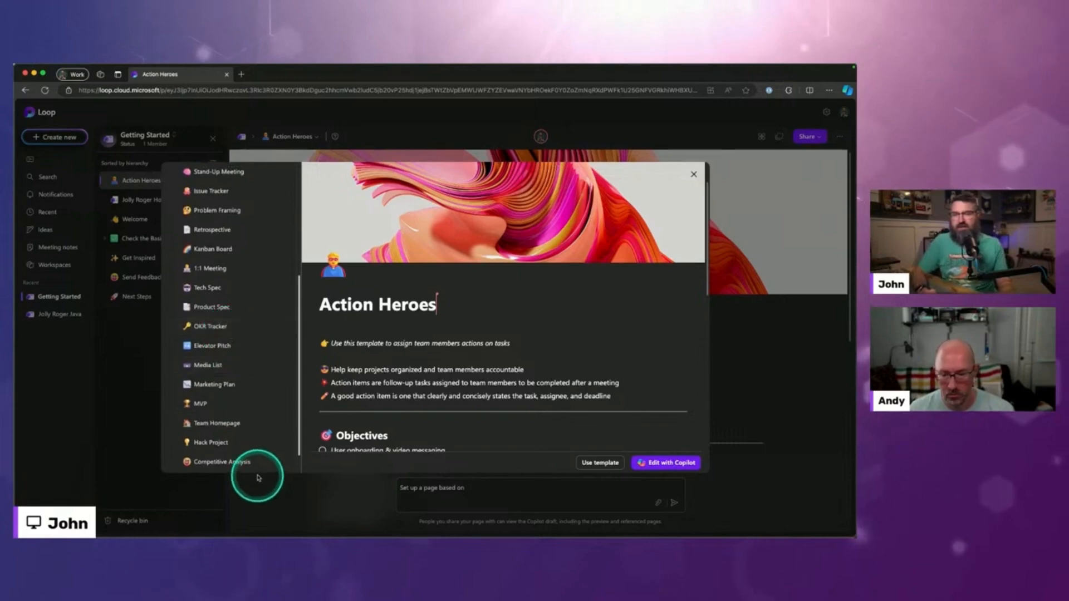
Preview the Elevator Pitch template and read through its sections to the end
{"action": "left_click", "coordinate": [211, 345]}
{"action": "scroll", "coordinate": [396, 368], "scroll_direction": "down", "scroll_amount": 3}
{"action": "scroll", "coordinate": [398, 366], "scroll_direction": "down", "scroll_amount": 4}
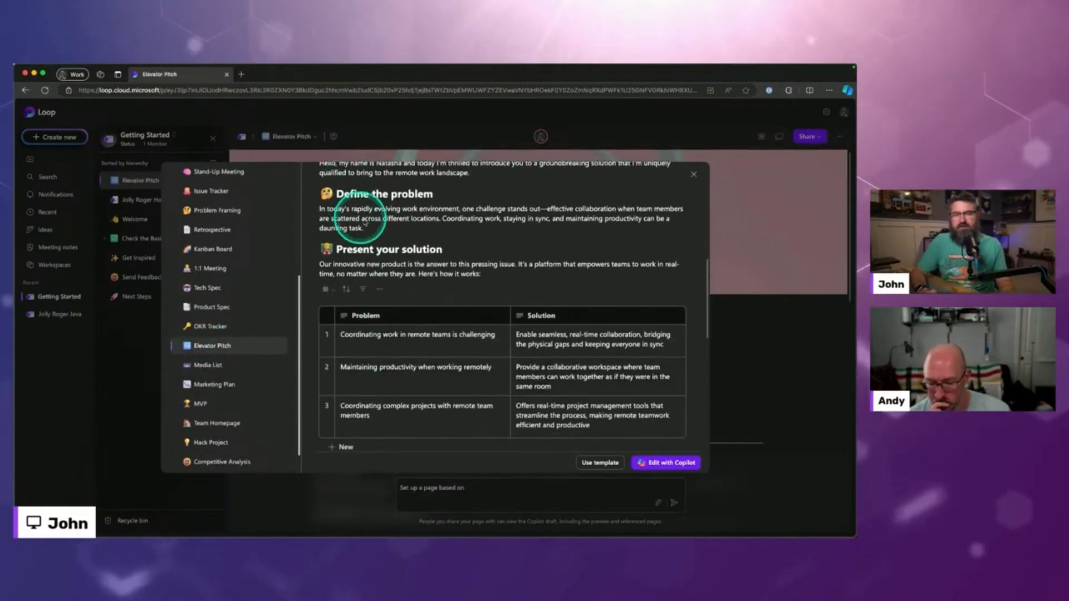
{"action": "scroll", "coordinate": [356, 389], "scroll_direction": "down", "scroll_amount": 3}
{"action": "scroll", "coordinate": [406, 398], "scroll_direction": "down", "scroll_amount": 2}
{"action": "scroll", "coordinate": [390, 387], "scroll_direction": "down", "scroll_amount": 4}
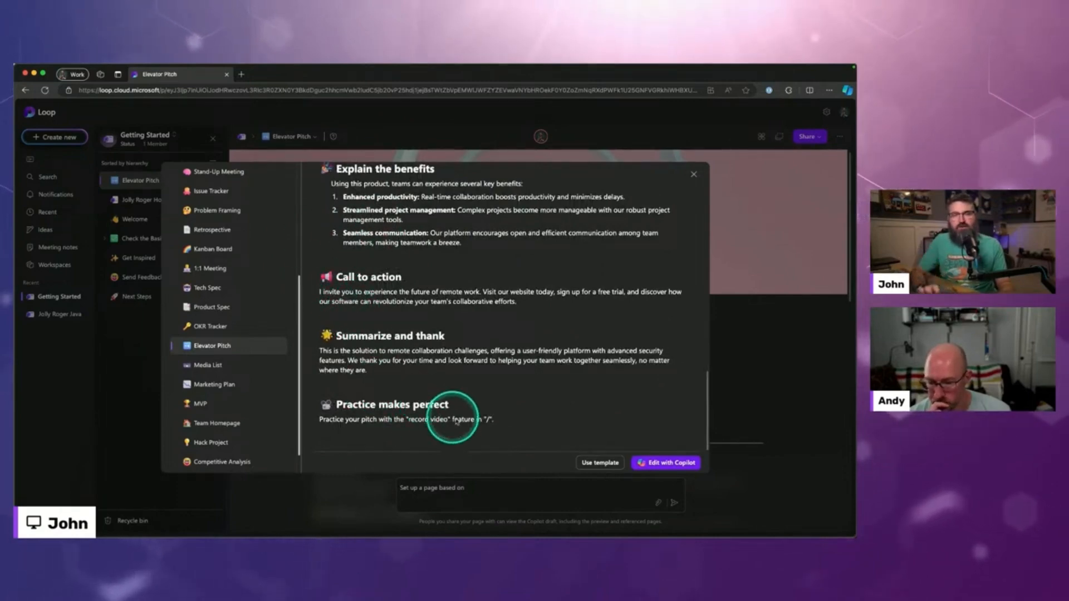
Have Copilot draft the page from the Elevator Pitch template about "Barista safety in a coffee shop", and dismiss the software update prompt
{"action": "left_click", "coordinate": [667, 464]}
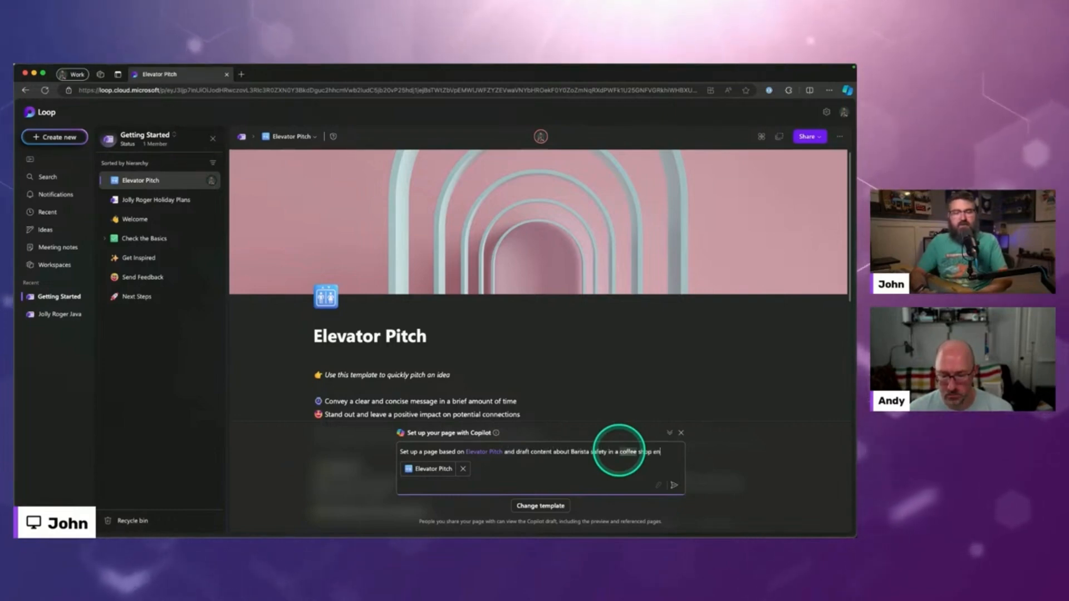
{"action": "left_click", "coordinate": [673, 485]}
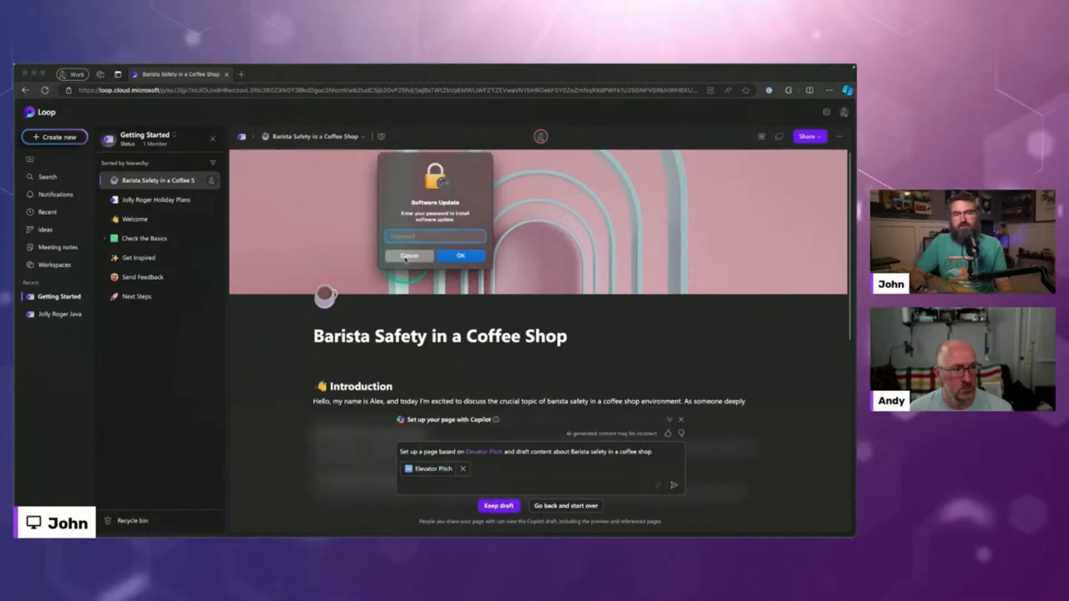
{"action": "left_click", "coordinate": [405, 258]}
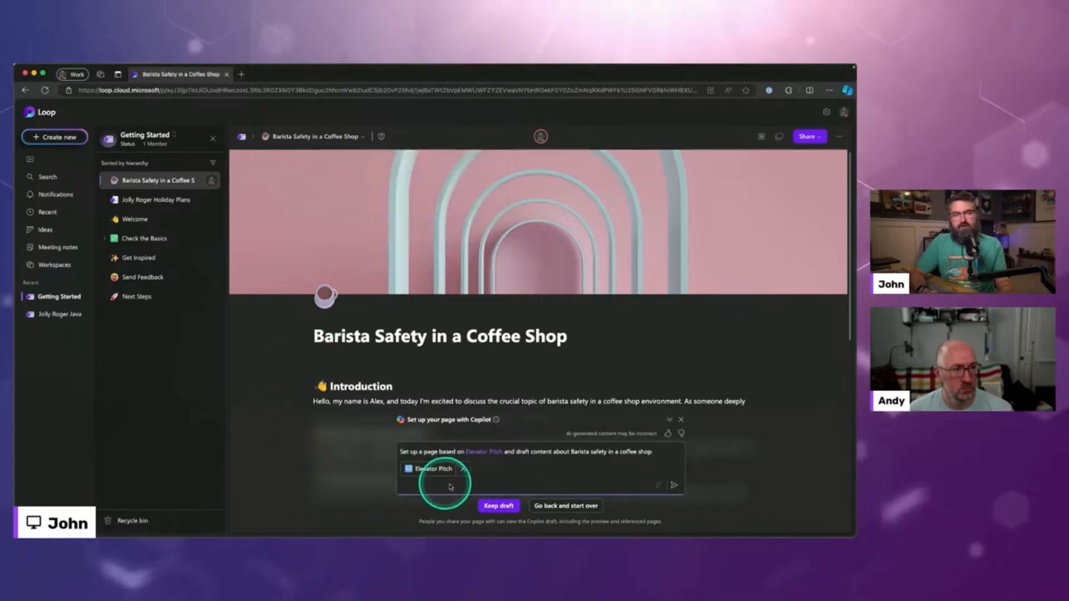
Review the sections of the Copilot-drafted barista safety page and keep the draft
{"action": "scroll", "coordinate": [396, 343], "scroll_direction": "down", "scroll_amount": 1}
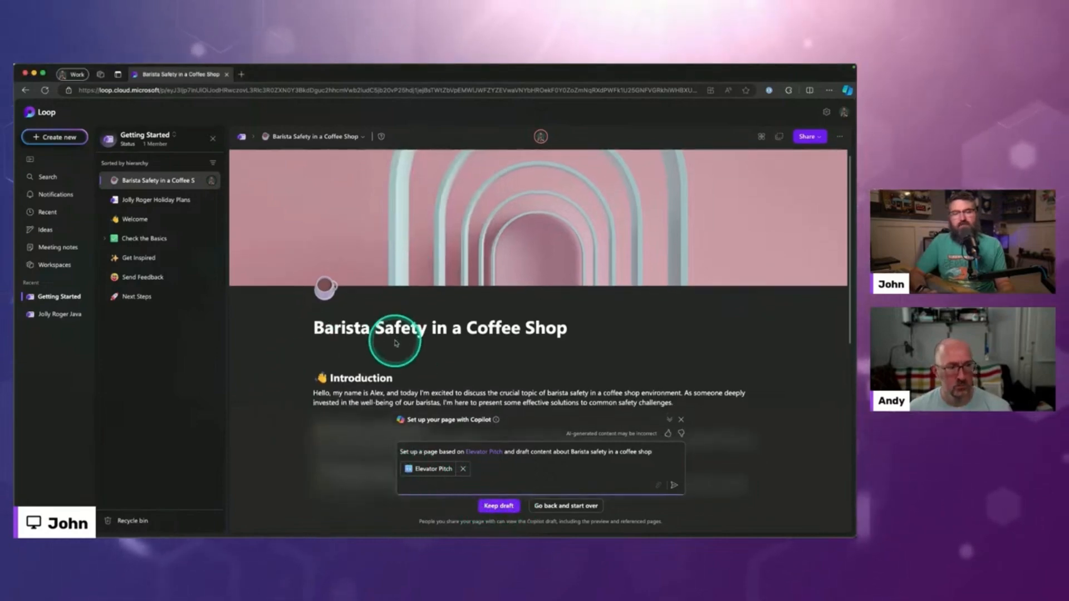
{"action": "scroll", "coordinate": [396, 343], "scroll_direction": "down", "scroll_amount": 2}
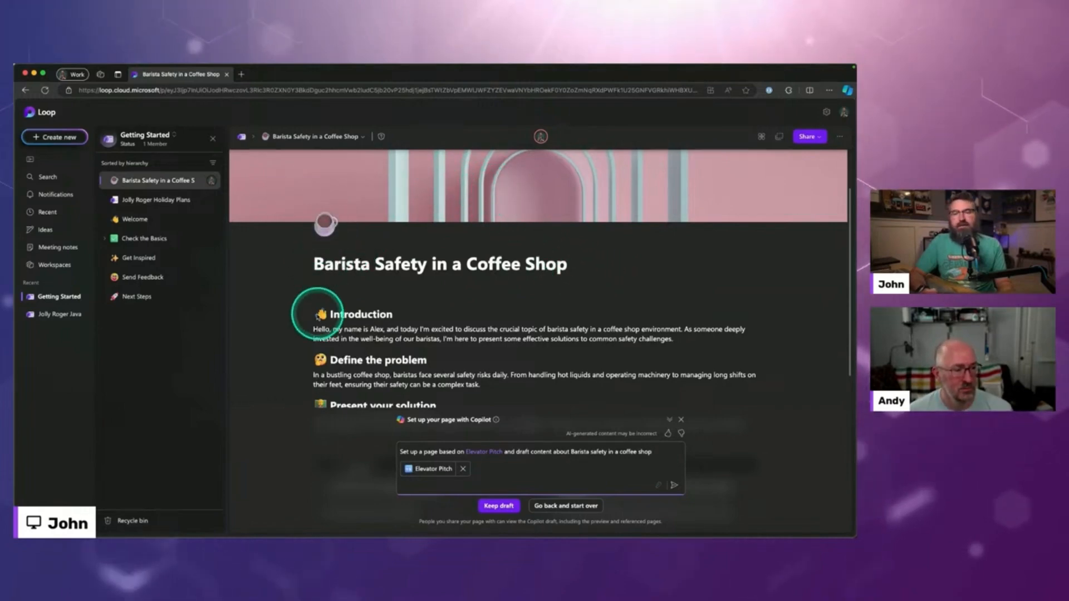
{"action": "scroll", "coordinate": [321, 312], "scroll_direction": "down", "scroll_amount": 4}
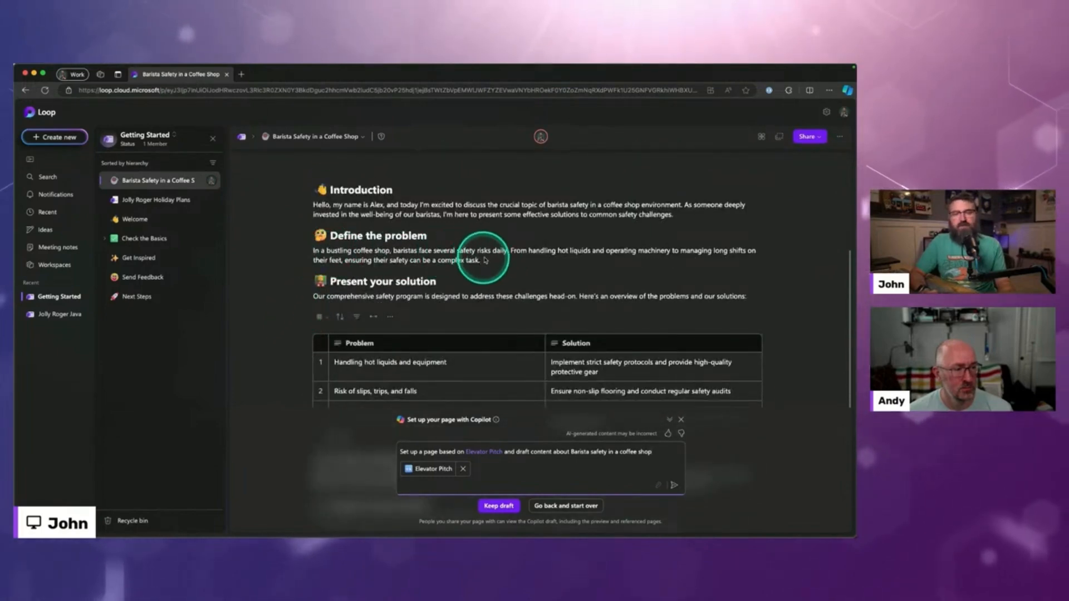
{"action": "scroll", "coordinate": [484, 282], "scroll_direction": "down", "scroll_amount": 3}
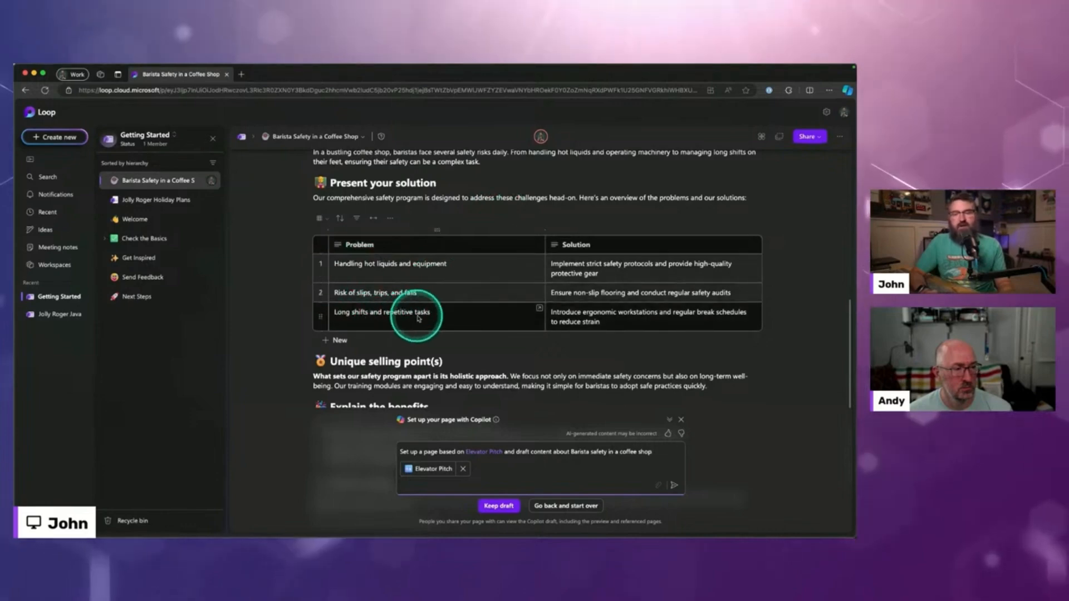
{"action": "scroll", "coordinate": [276, 320], "scroll_direction": "down", "scroll_amount": 1}
{"action": "scroll", "coordinate": [275, 317], "scroll_direction": "down", "scroll_amount": 3}
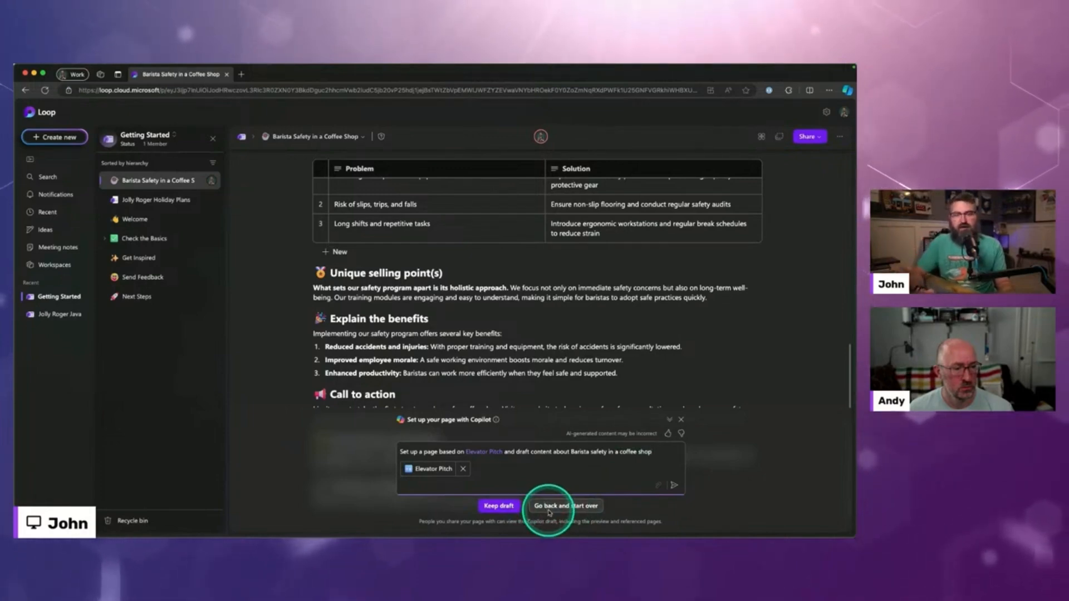
{"action": "left_click", "coordinate": [497, 505]}
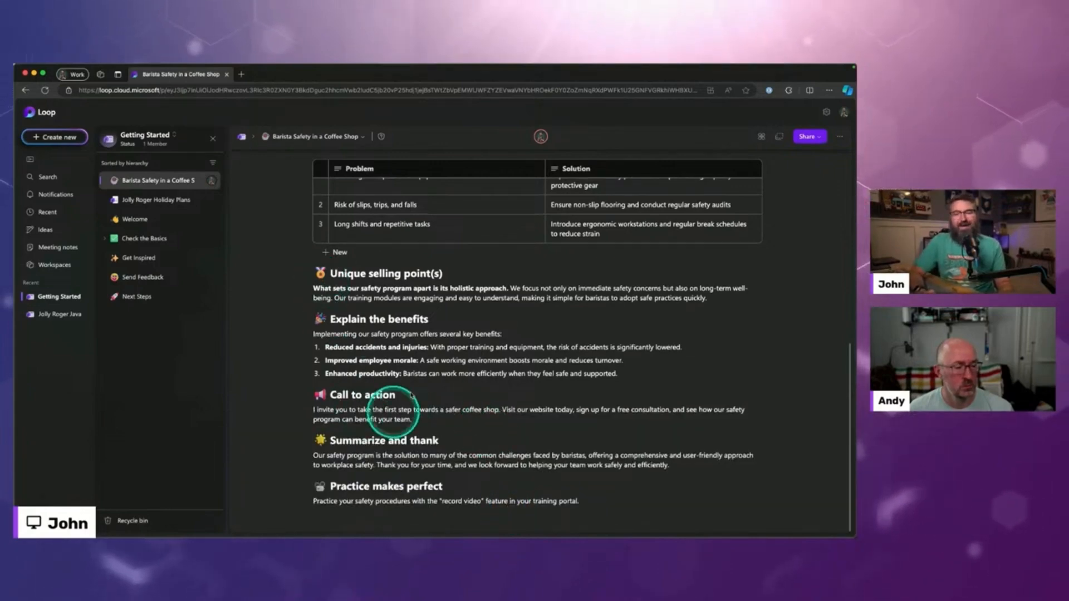
Move the new page below Next Steps in the workspace's page list and shorten its title to "Barista Safety"
{"action": "scroll", "coordinate": [367, 400], "scroll_direction": "up", "scroll_amount": 10}
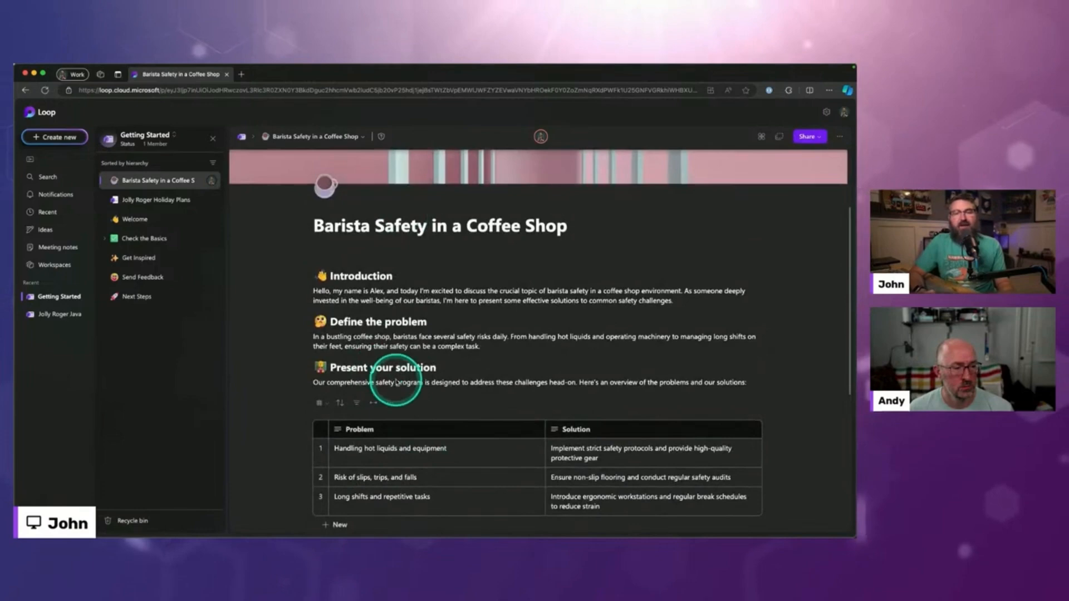
{"action": "left_click_drag", "start_coordinate": [148, 179], "coordinate": [145, 307]}
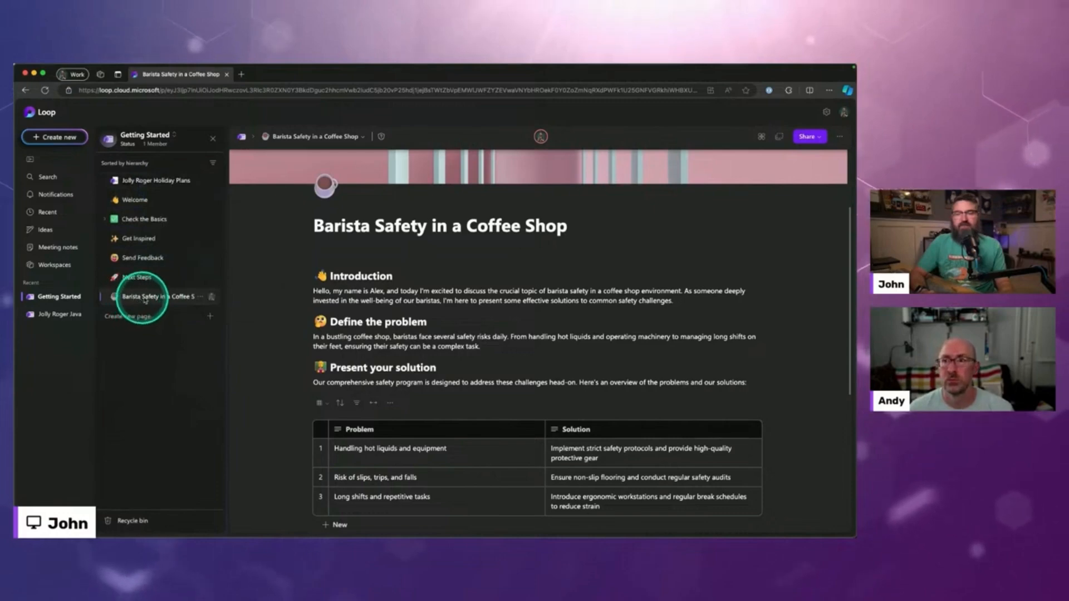
{"action": "left_click_drag", "start_coordinate": [450, 228], "coordinate": [574, 235]}
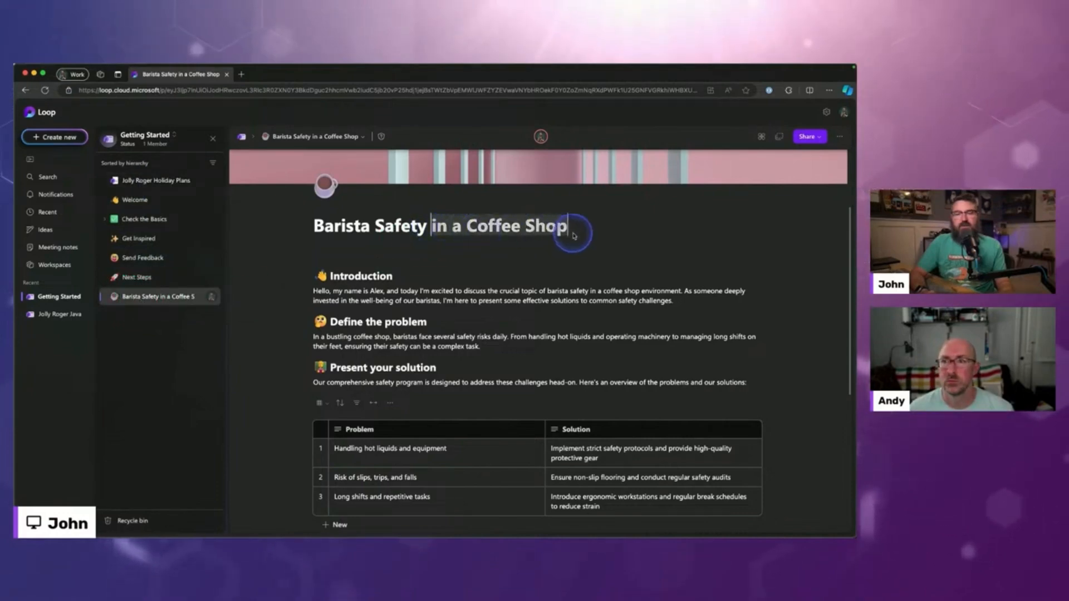
{"action": "key", "text": "BackSpace"}
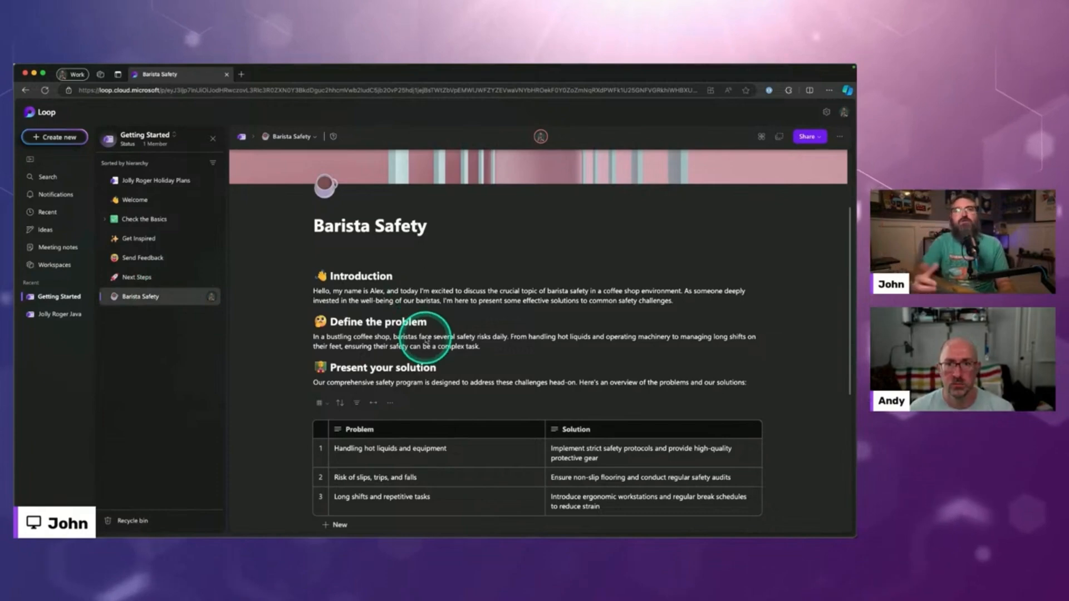
{"action": "scroll", "coordinate": [425, 340], "scroll_direction": "down", "scroll_amount": 5}
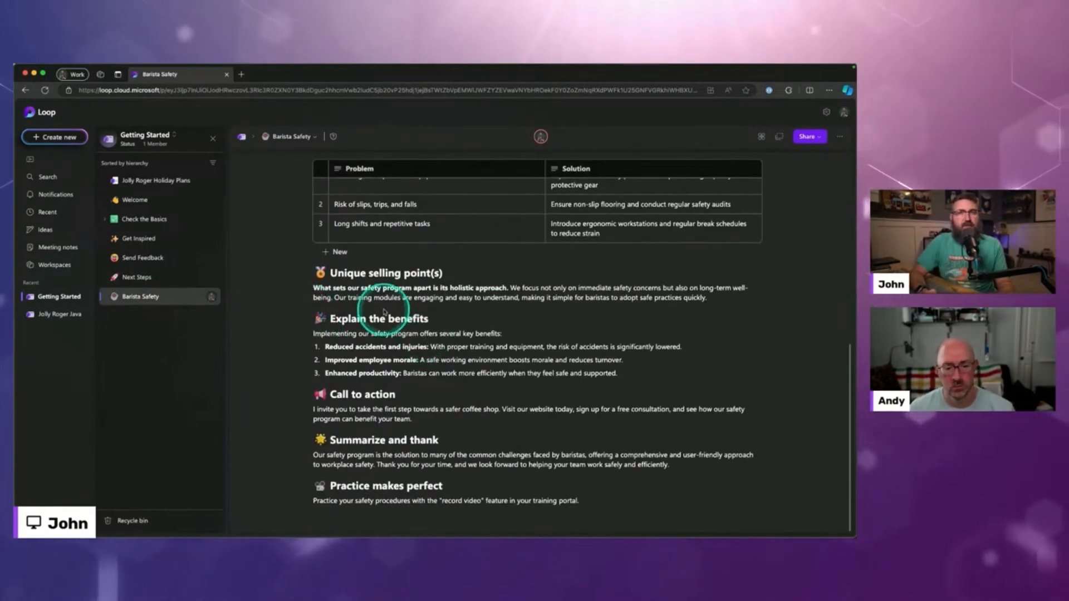
{"action": "scroll", "coordinate": [384, 312], "scroll_direction": "up", "scroll_amount": 7}
{"action": "scroll", "coordinate": [397, 336], "scroll_direction": "down", "scroll_amount": 7}
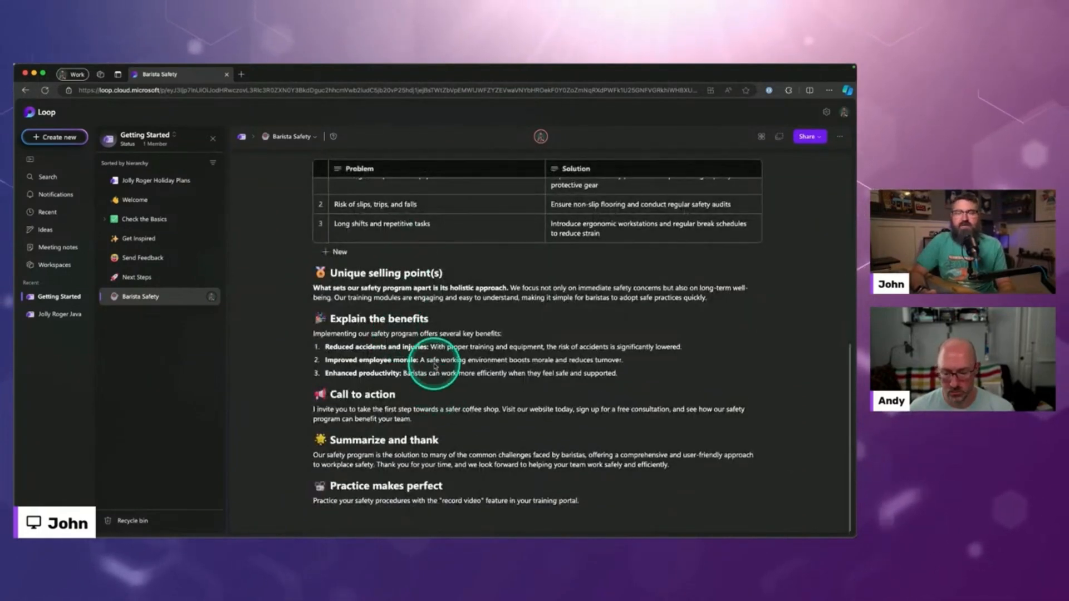
{"action": "scroll", "coordinate": [473, 223], "scroll_direction": "up", "scroll_amount": 7}
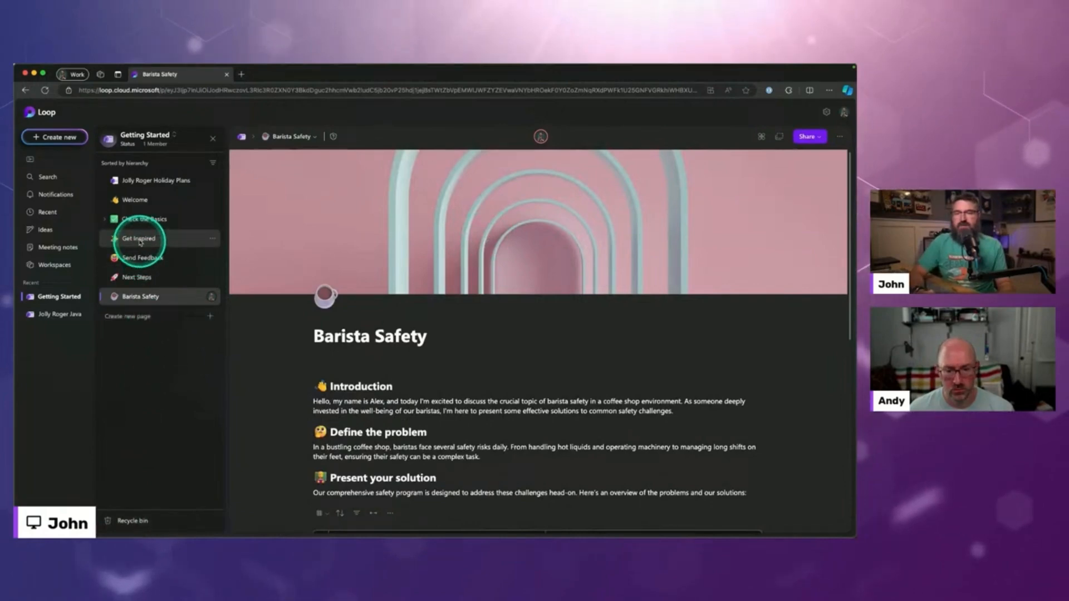
Create a new blank page in the Getting Started workspace
{"action": "left_click", "coordinate": [143, 318]}
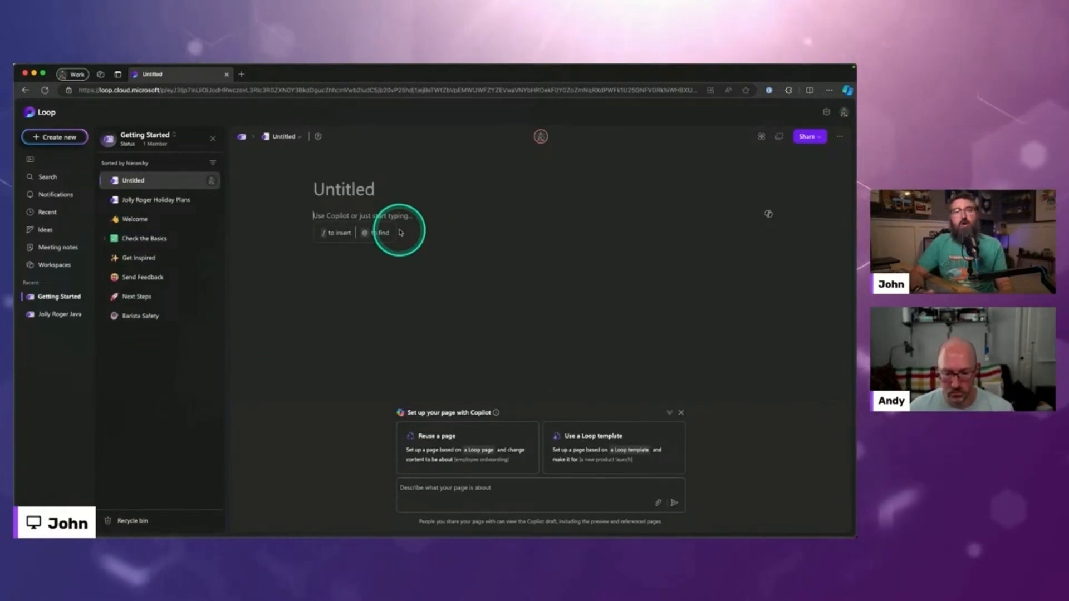
Insert a Mermaid diagram block into the blank page, then delete the block
{"action": "type", "text": "/"}
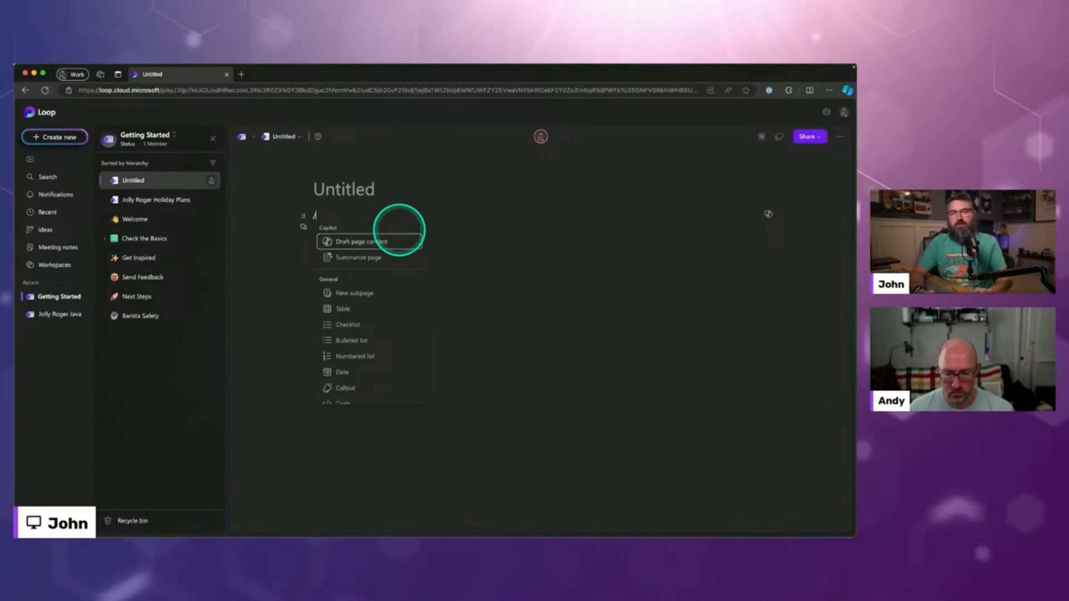
{"action": "type", "text": "code"}
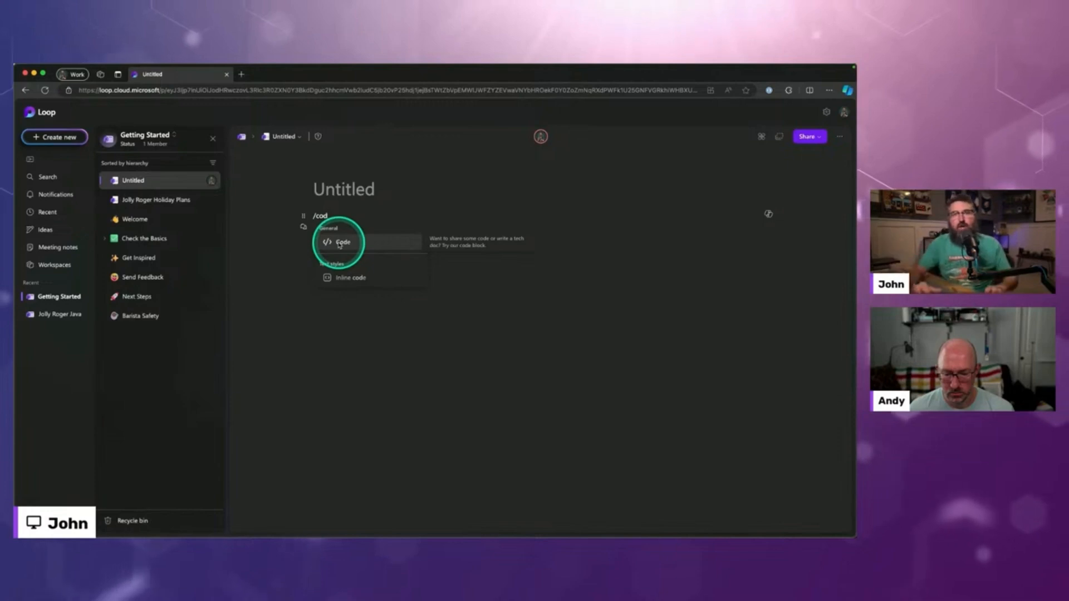
{"action": "key", "text": "BackSpace"}
{"action": "key", "text": "BackSpace"}
{"action": "key", "text": "BackSpace"}
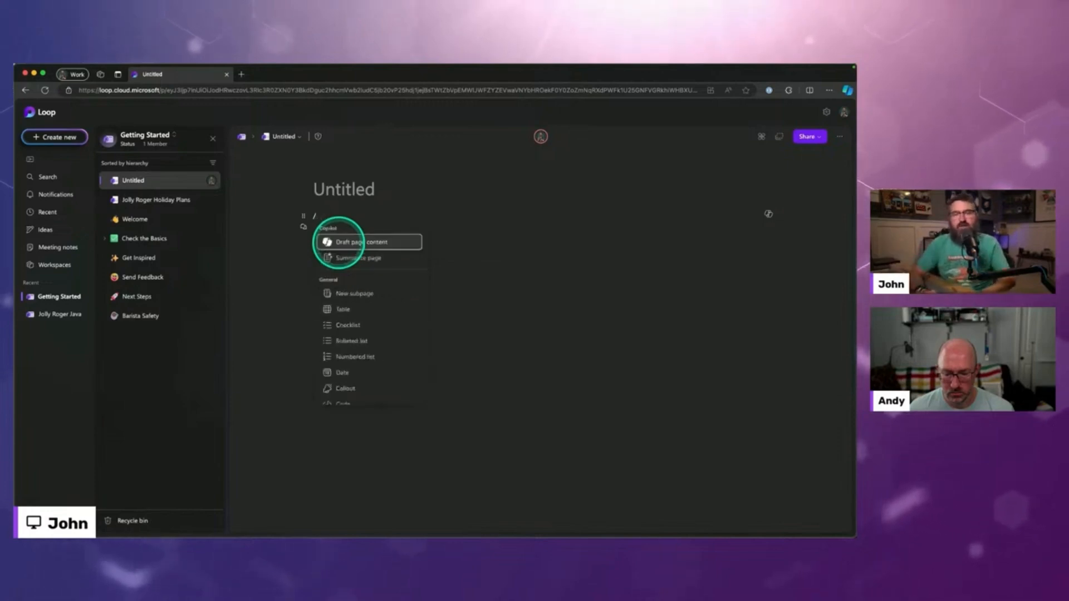
{"action": "type", "text": "merm"}
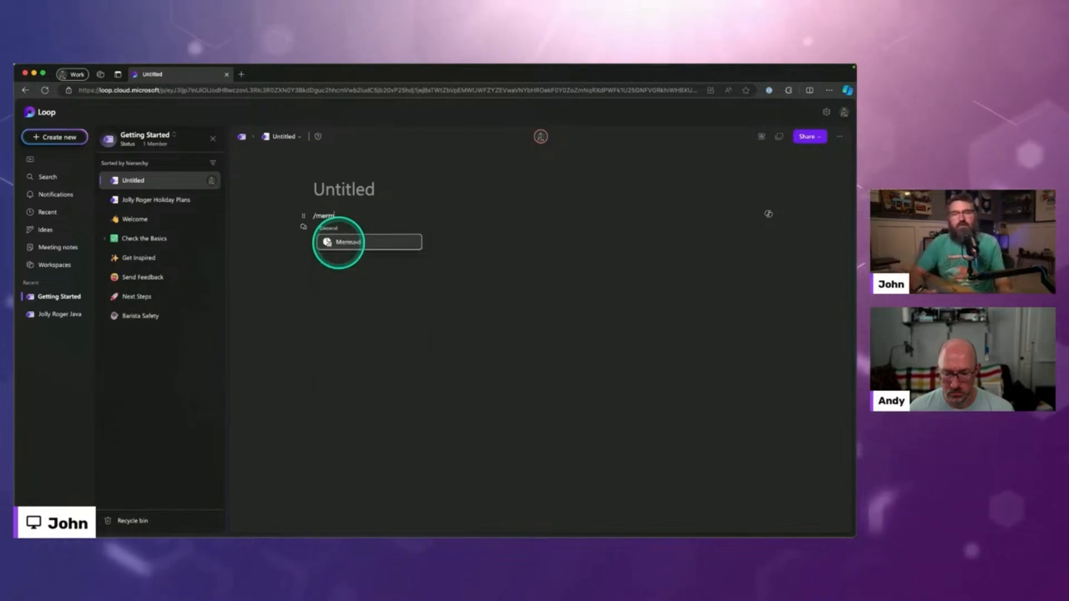
{"action": "left_click", "coordinate": [338, 243]}
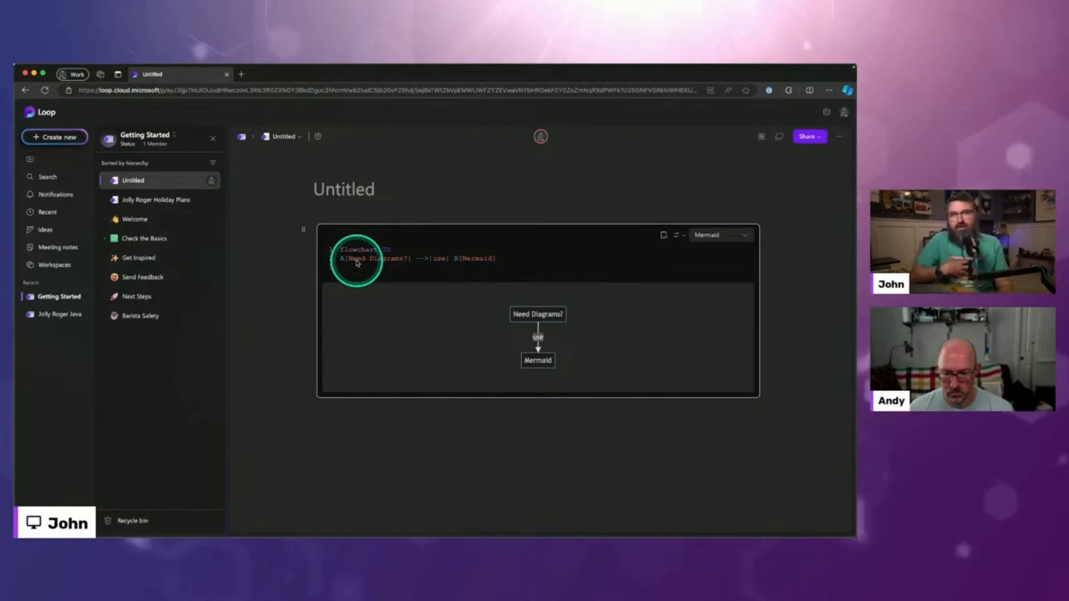
{"action": "left_click", "coordinate": [303, 229]}
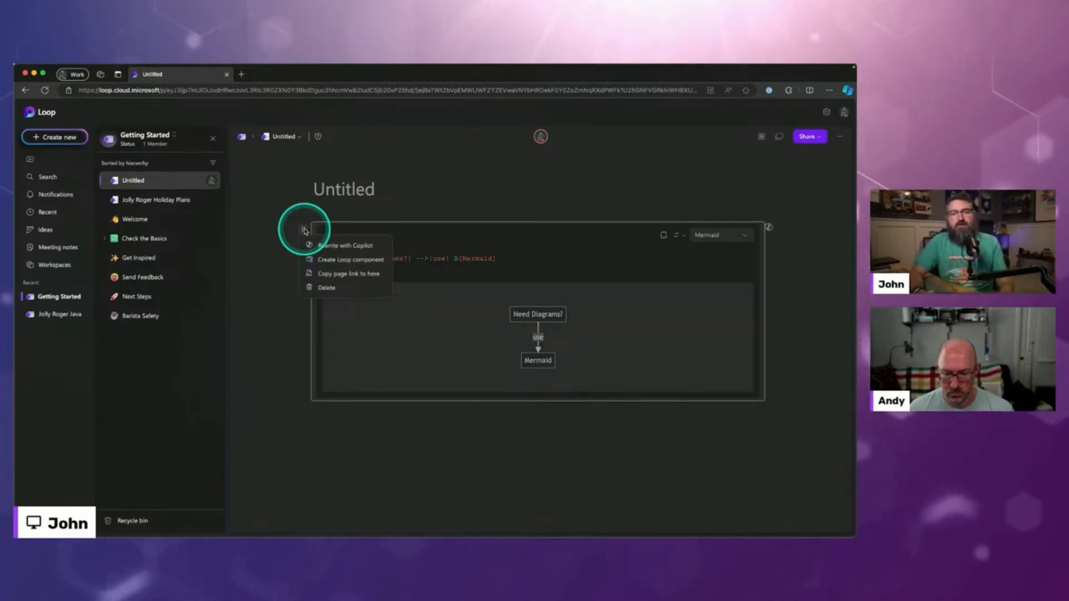
{"action": "left_click", "coordinate": [329, 288]}
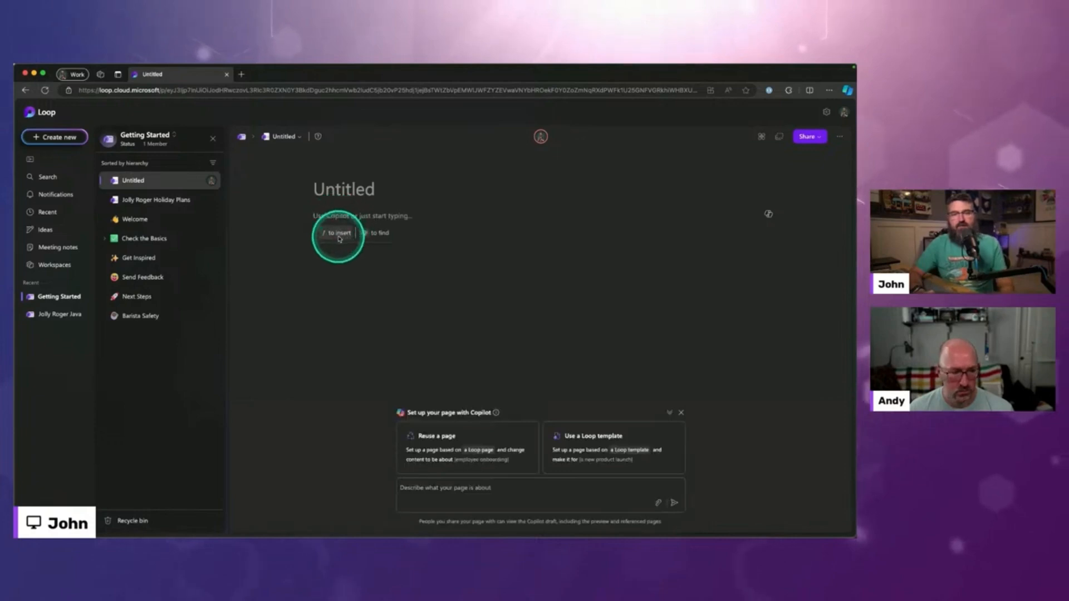
Start a Copilot page-content draft with the prompt "make a mermaid GANTT chart of our coffee shop openings"
{"action": "left_click", "coordinate": [339, 239]}
{"action": "type", "text": "/"}
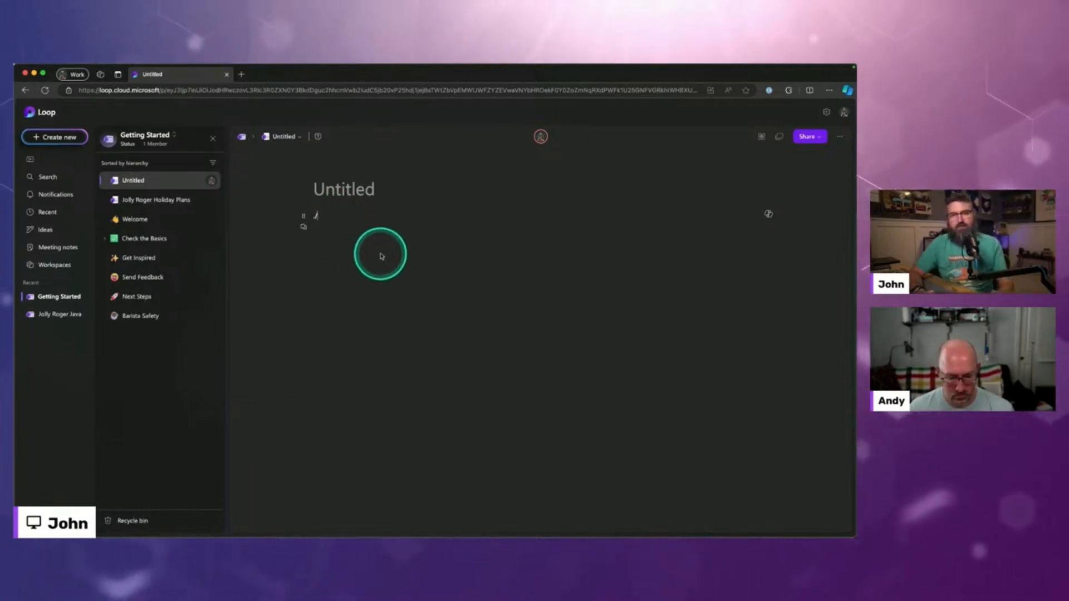
{"action": "key", "text": "BackSpace"}
{"action": "type", "text": "/"}
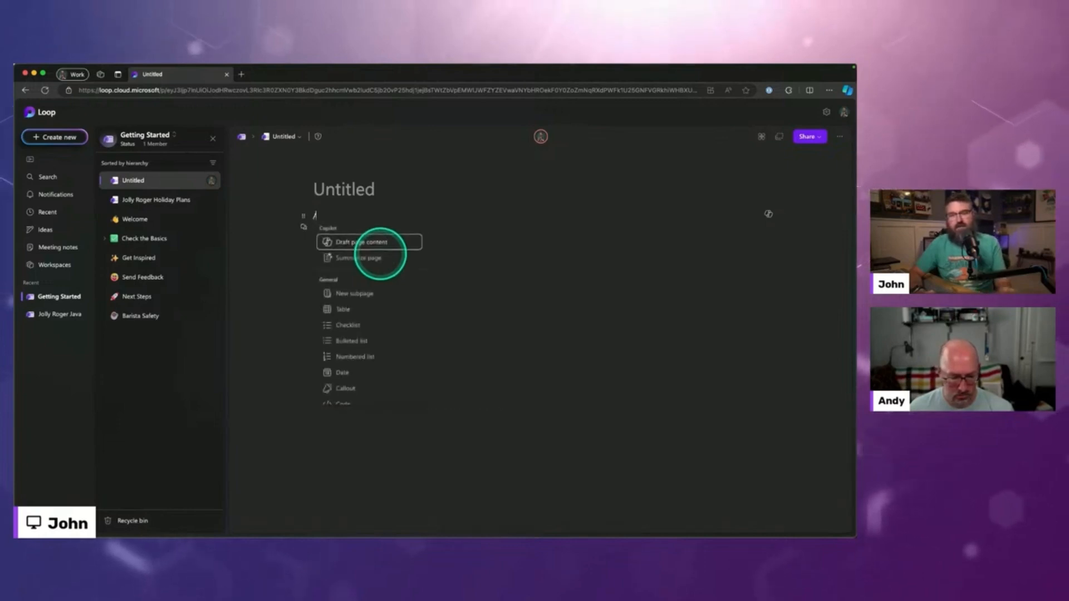
{"action": "left_click", "coordinate": [336, 243]}
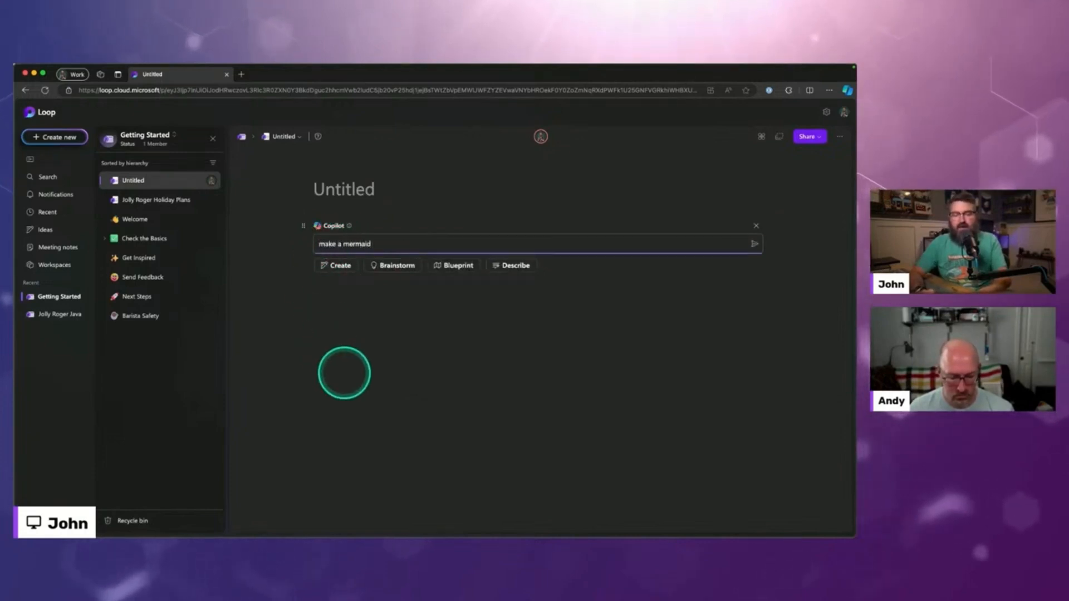
{"action": "type", "text": "make a mermaid GANTT ch"}
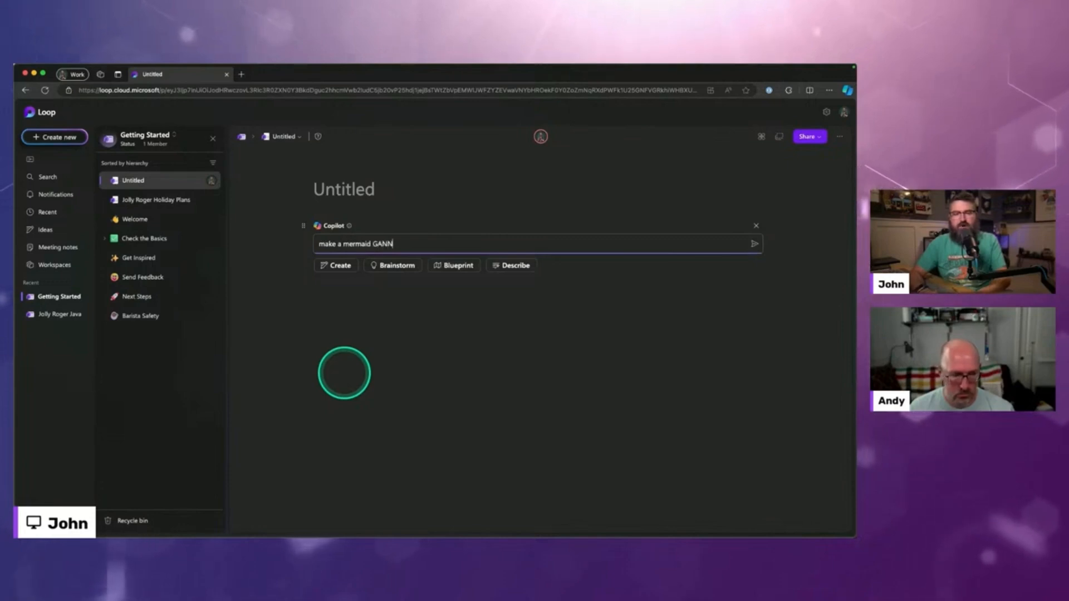
{"action": "type", "text": "art "}
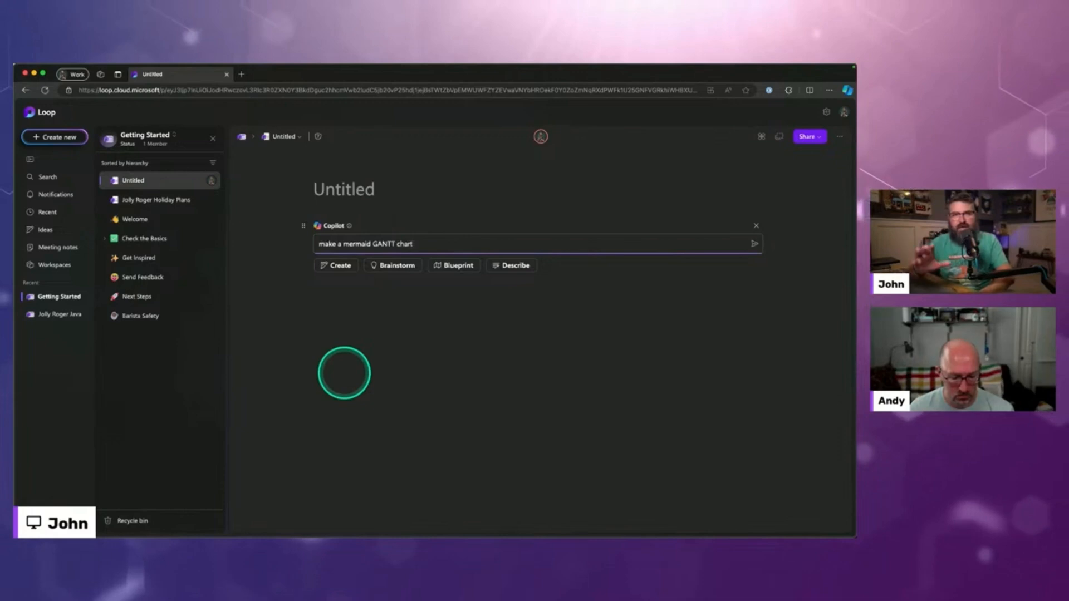
{"action": "type", "text": "of our c"}
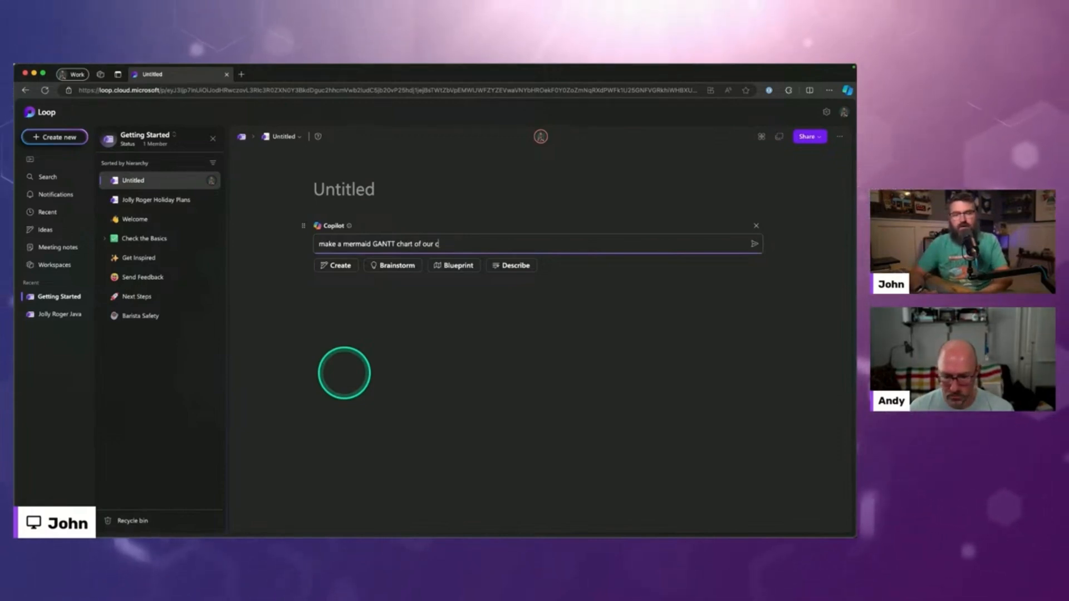
{"action": "type", "text": "offee"}
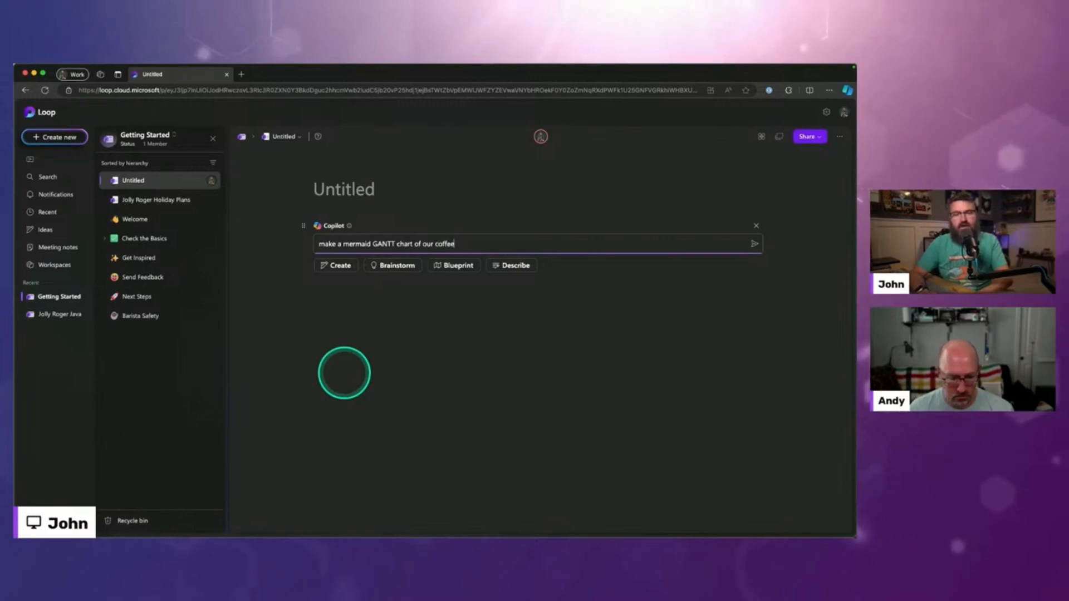
{"action": "type", "text": " shop openings"}
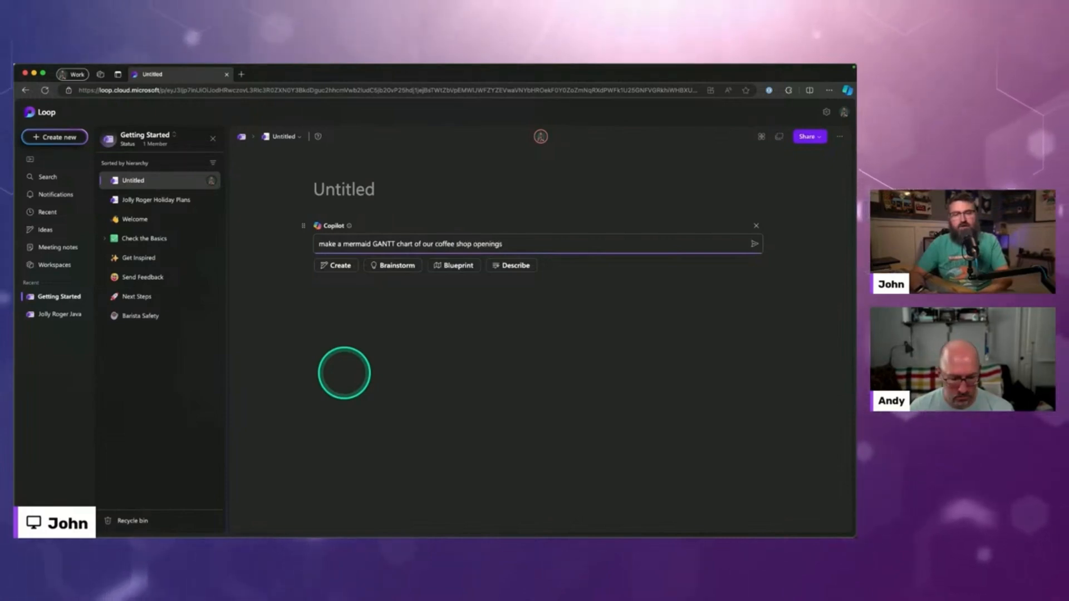
Add the openings to the prompt as a dashed list: Denver Oct 2024, Kansas City March 2025 and New York Sept 2024
{"action": "key", "text": "shift+Return"}
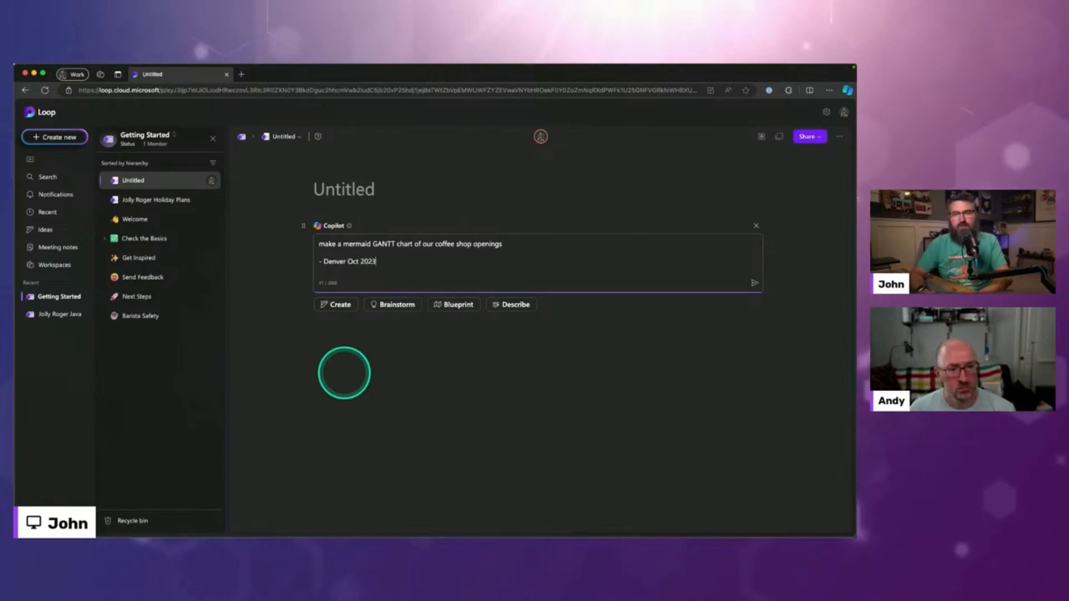
{"action": "key", "text": "shift+Return"}
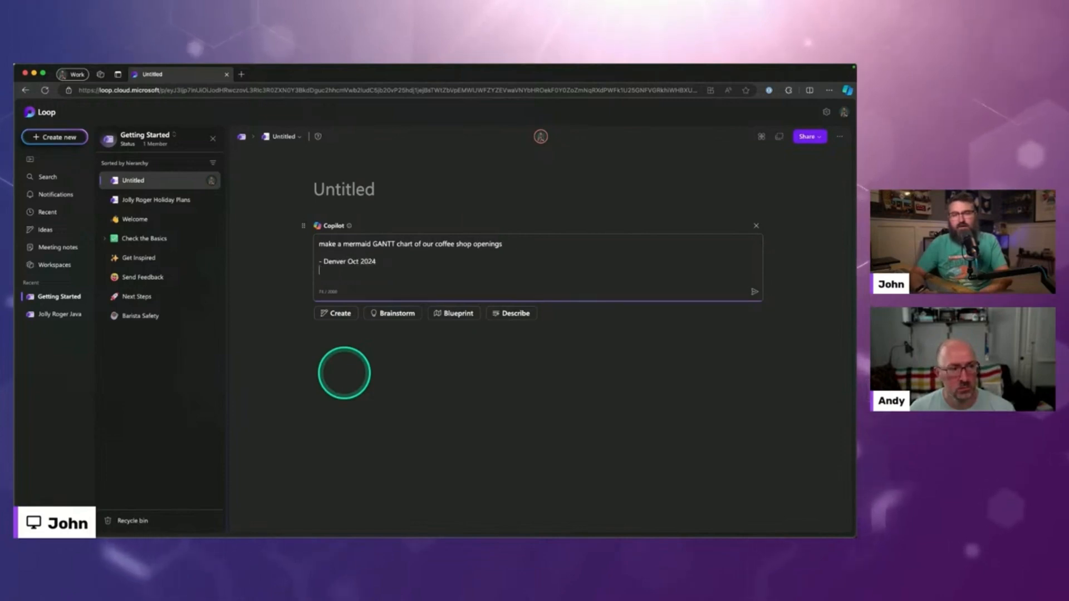
{"action": "type", "text": "- Kansas City "}
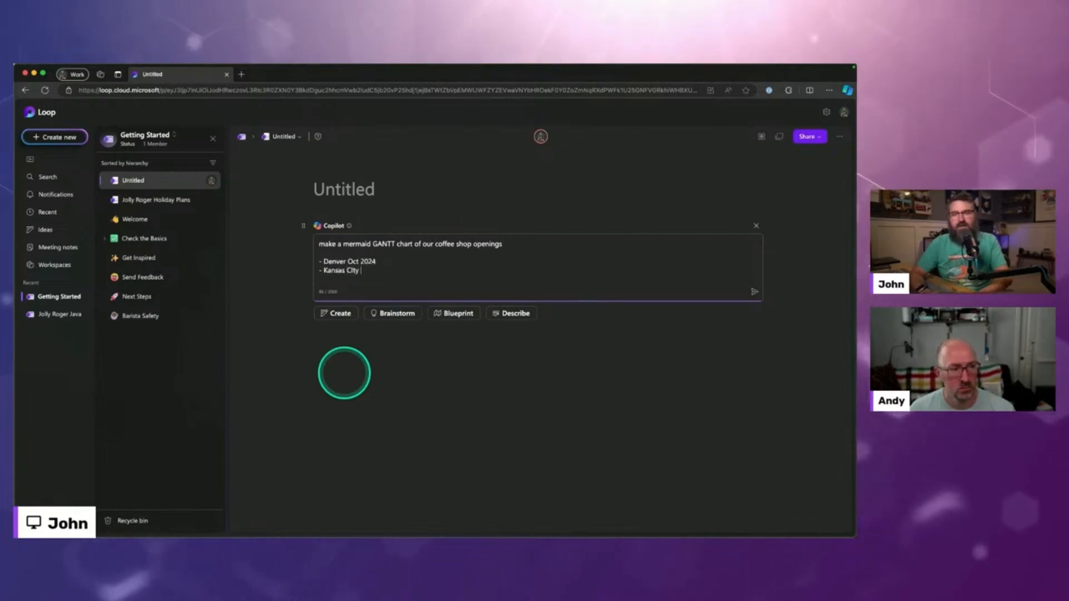
{"action": "type", "text": "March 2025"}
{"action": "key", "text": "shift+Return"}
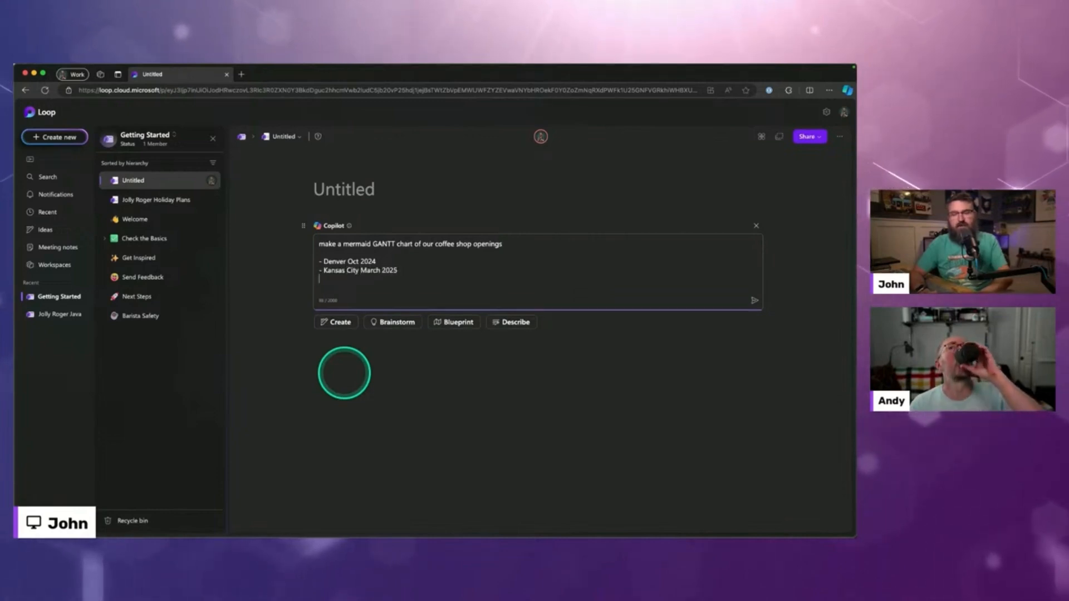
{"action": "type", "text": "- N"}
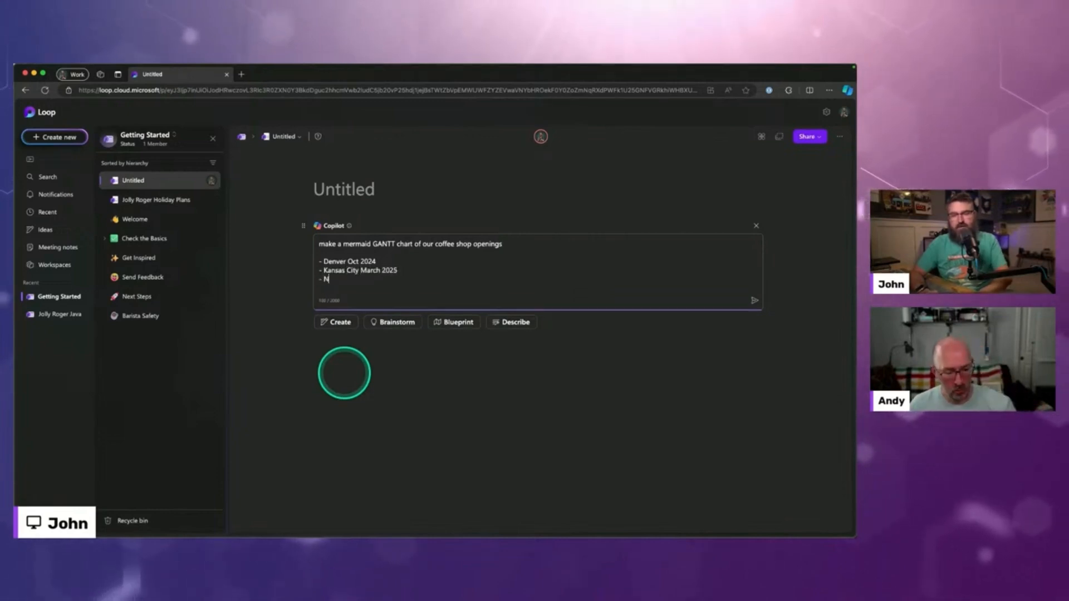
{"action": "type", "text": "ew York Sept 2024"}
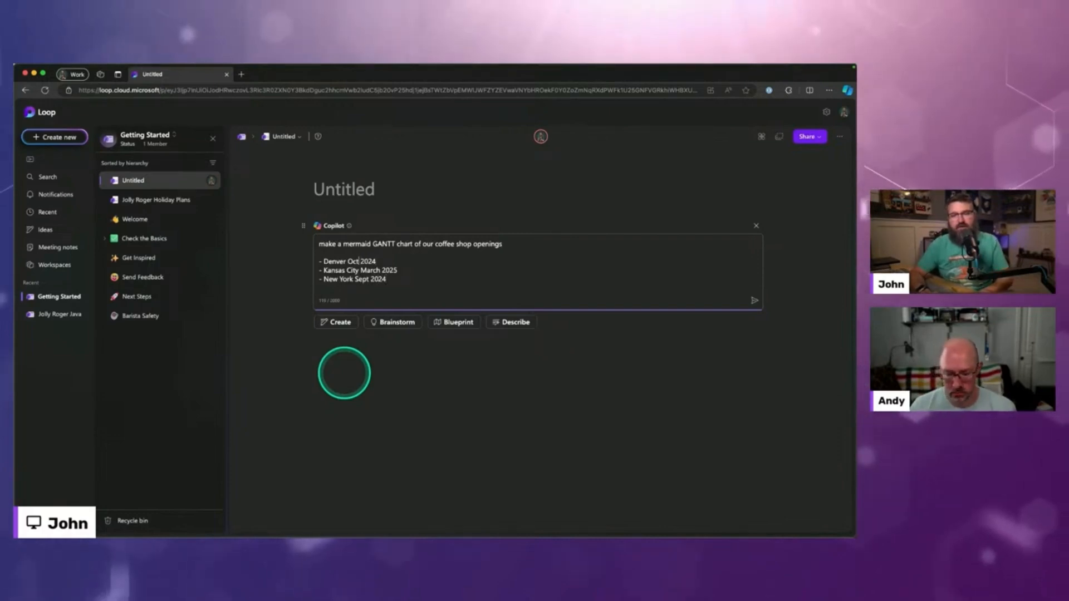
Extend the prompt's dates to Denver Oct-Nov 2024, Kansas City March-May 2025 and New York Sept-Dec 2024, and submit it to Copilot
{"action": "type", "text": "ov"}
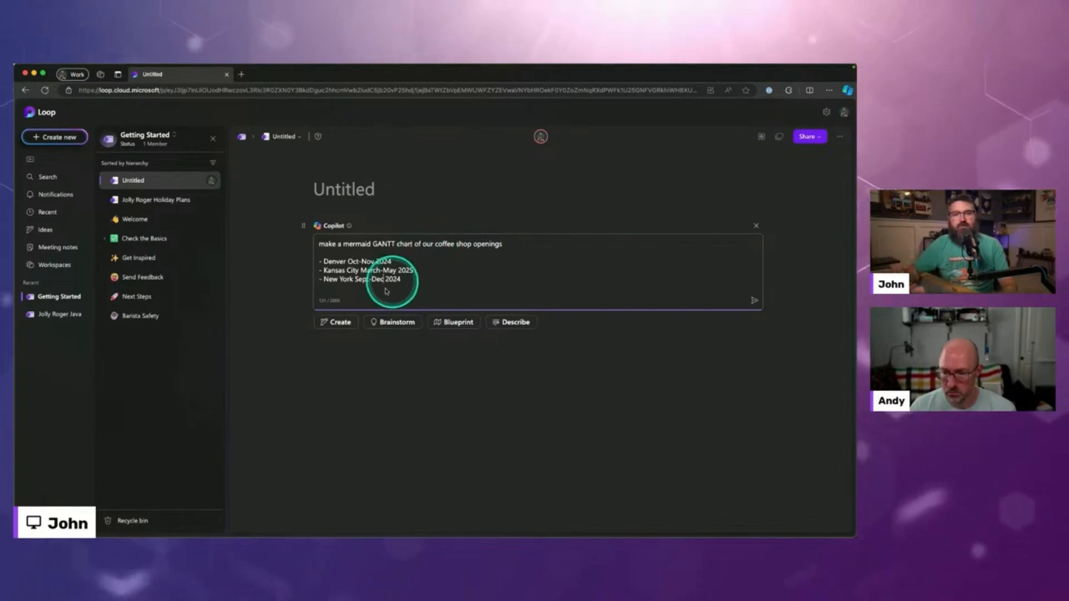
{"action": "left_click", "coordinate": [754, 301]}
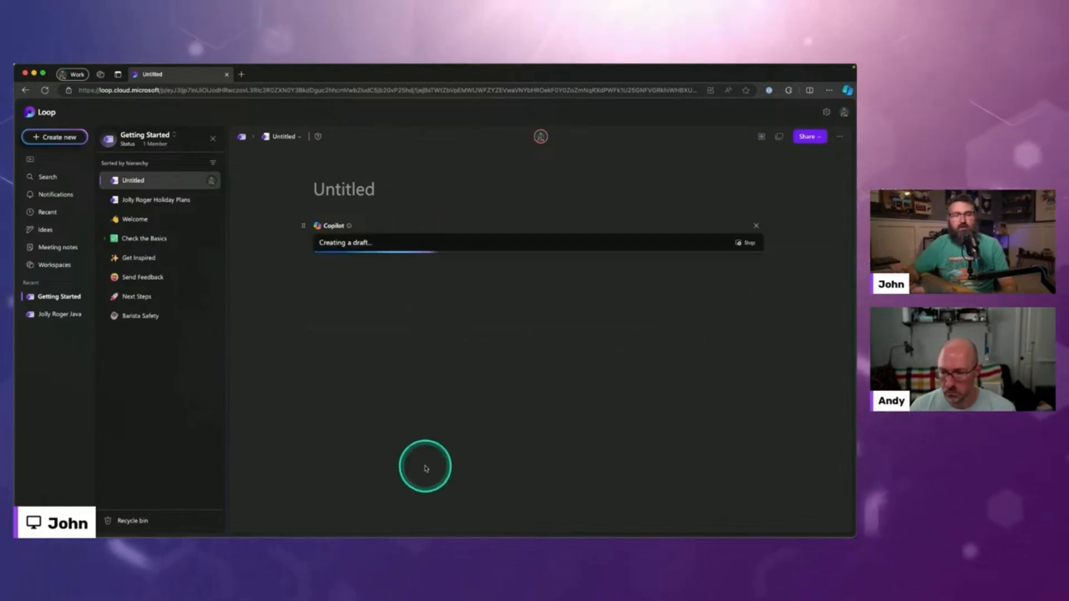